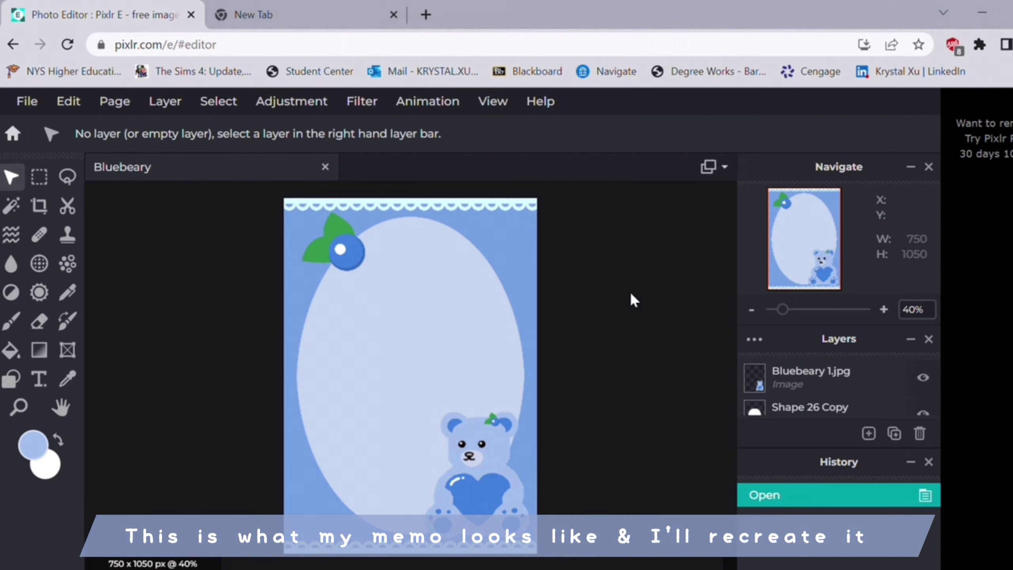
Step: Create a new image named Memo from the Landscape 3x2 in photo preset, with its width set to 750
{"action": "left_click", "coordinate": [38, 102]}
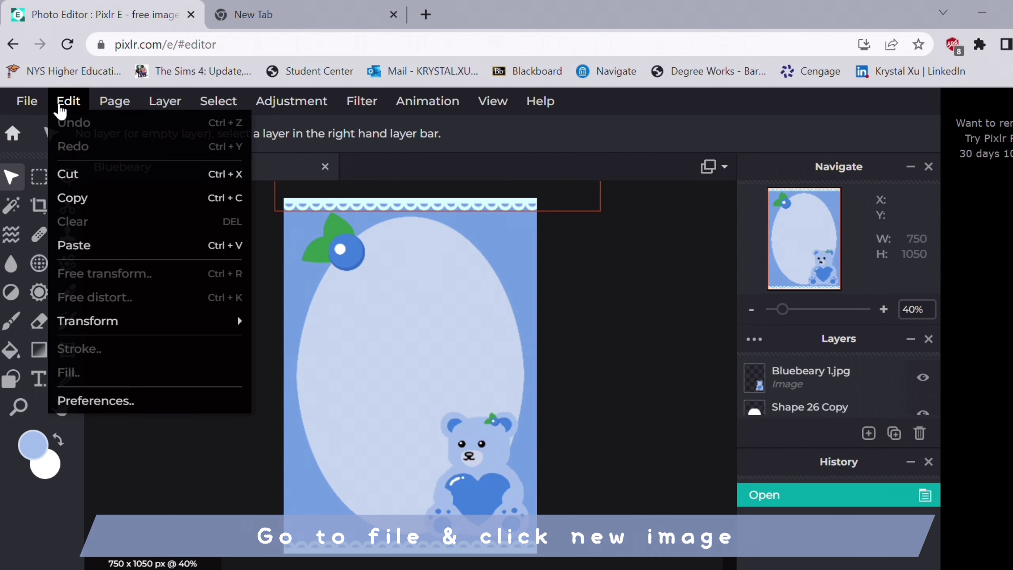
{"action": "left_click", "coordinate": [60, 124]}
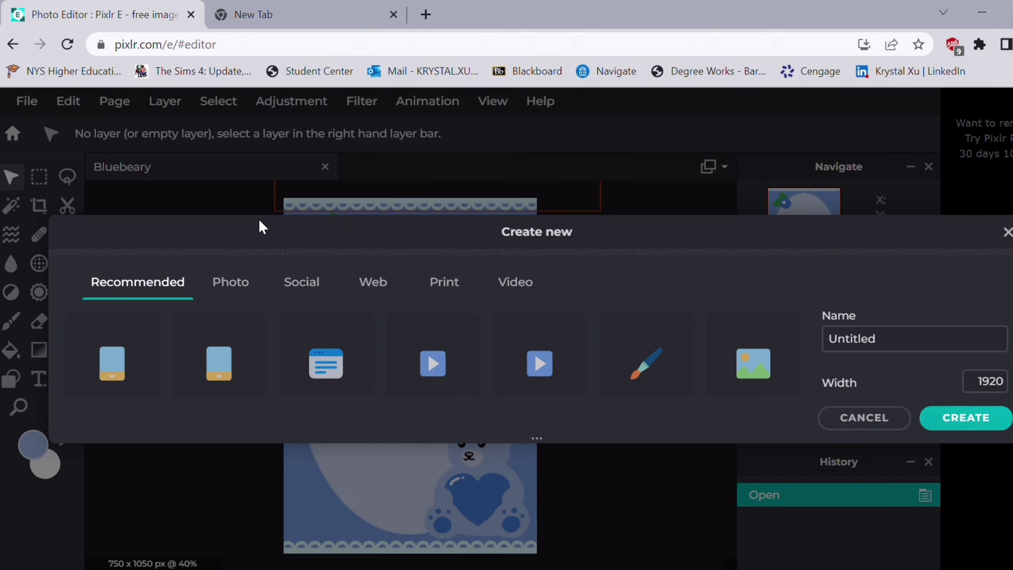
{"action": "left_click", "coordinate": [263, 290]}
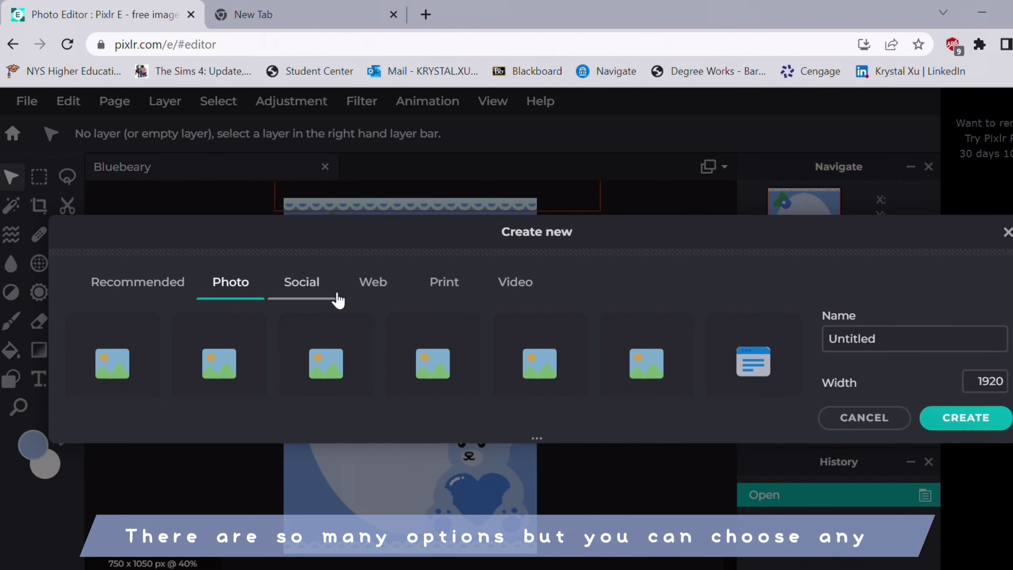
{"action": "scroll", "coordinate": [325, 355], "scroll_direction": "down", "scroll_amount": 2}
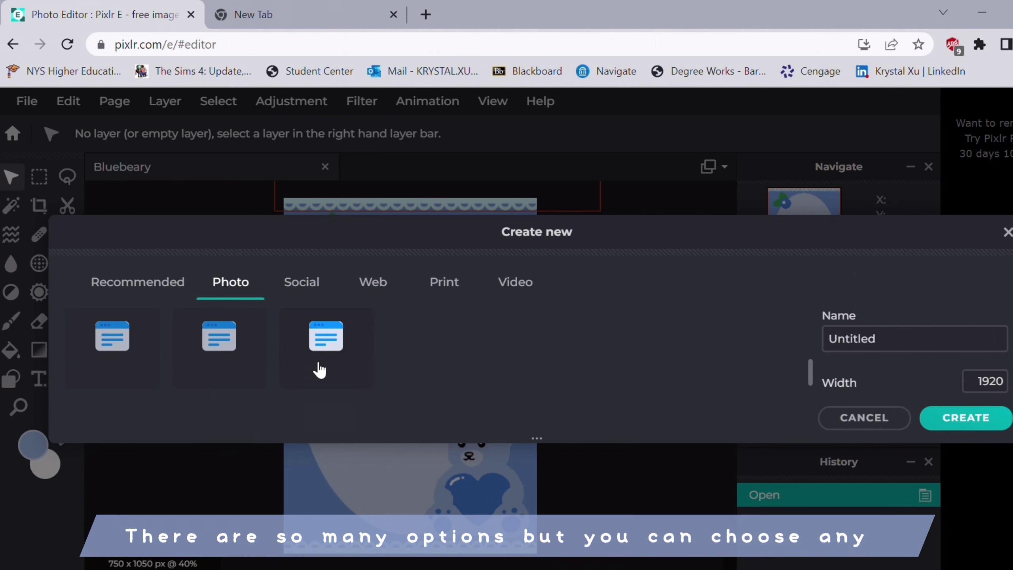
{"action": "scroll", "coordinate": [398, 390], "scroll_direction": "up", "scroll_amount": 3}
{"action": "left_click", "coordinate": [346, 362]}
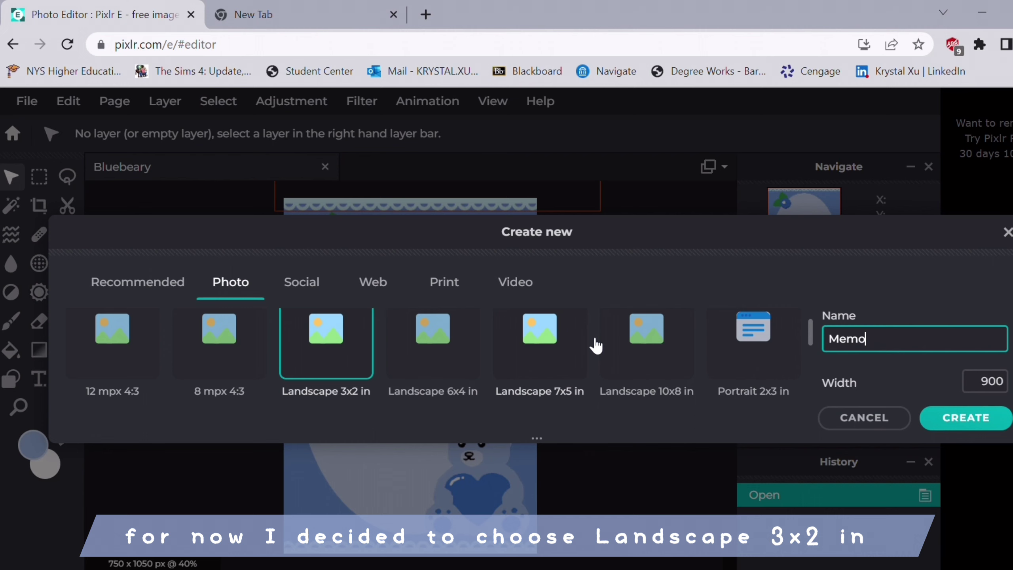
{"action": "left_click", "coordinate": [999, 383]}
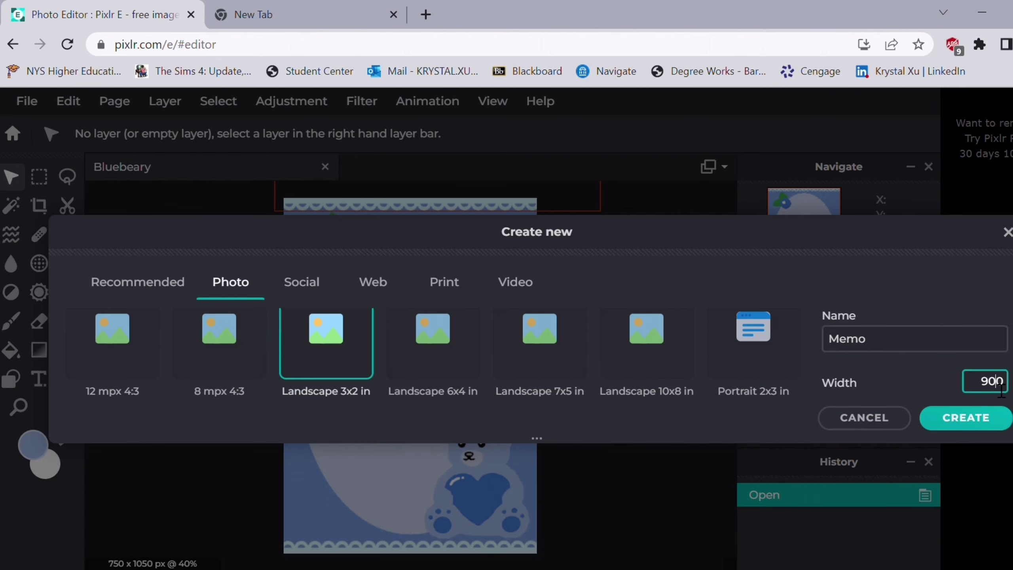
{"action": "left_click", "coordinate": [1000, 417]}
Step: Set the Memo page height to 1050 px, keeping the centre anchor point
{"action": "left_click", "coordinate": [119, 101]}
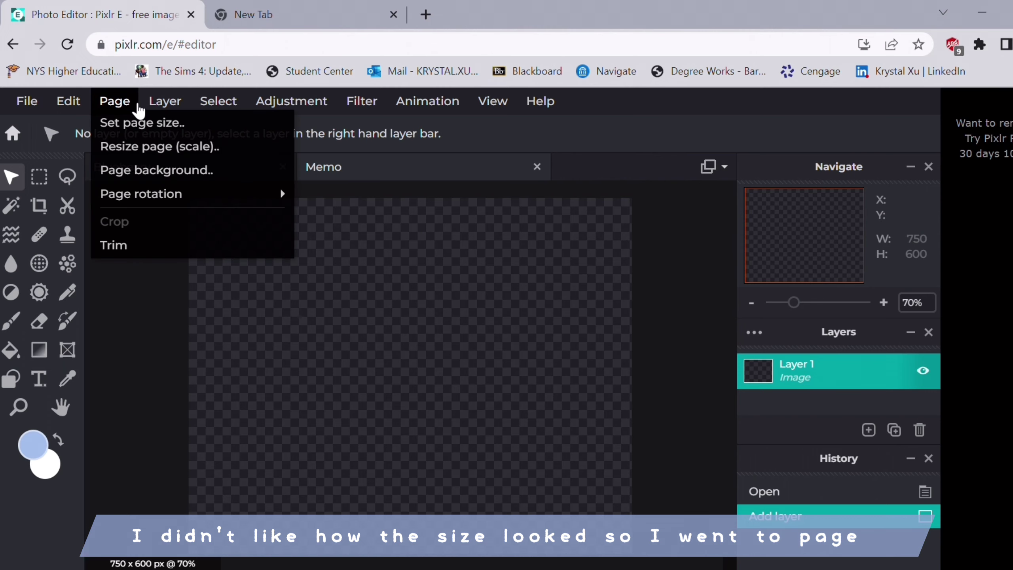
{"action": "left_click", "coordinate": [148, 123]}
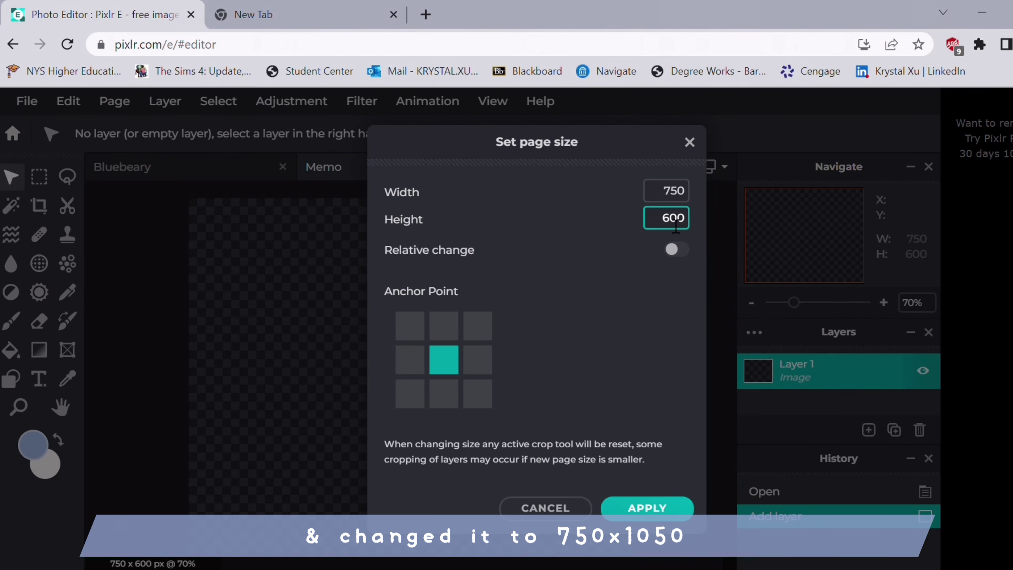
{"action": "key", "text": "BackSpace"}
{"action": "key", "text": "BackSpace"}
{"action": "key", "text": "BackSpace"}
{"action": "type", "text": "1050"}
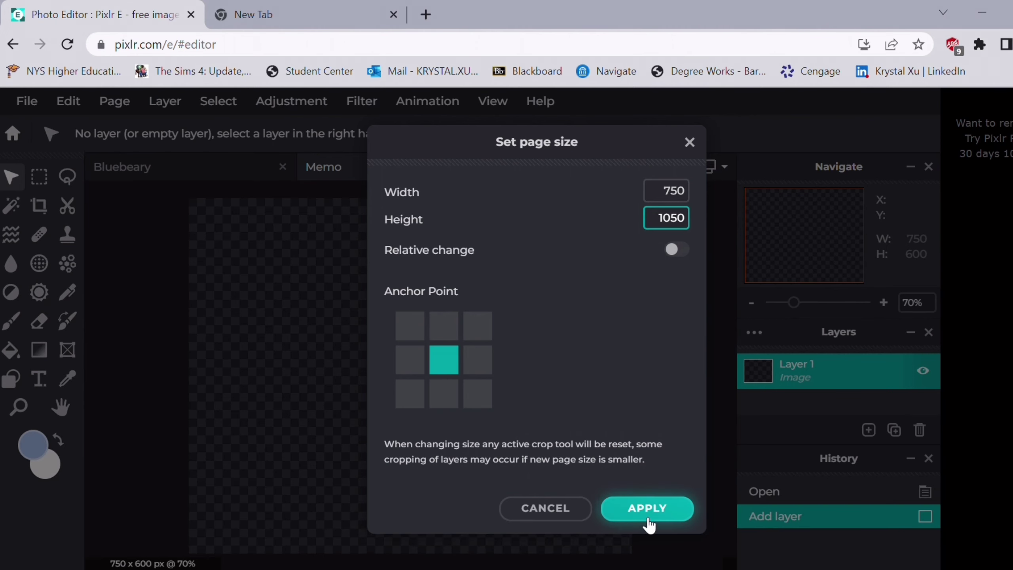
{"action": "left_click", "coordinate": [648, 518]}
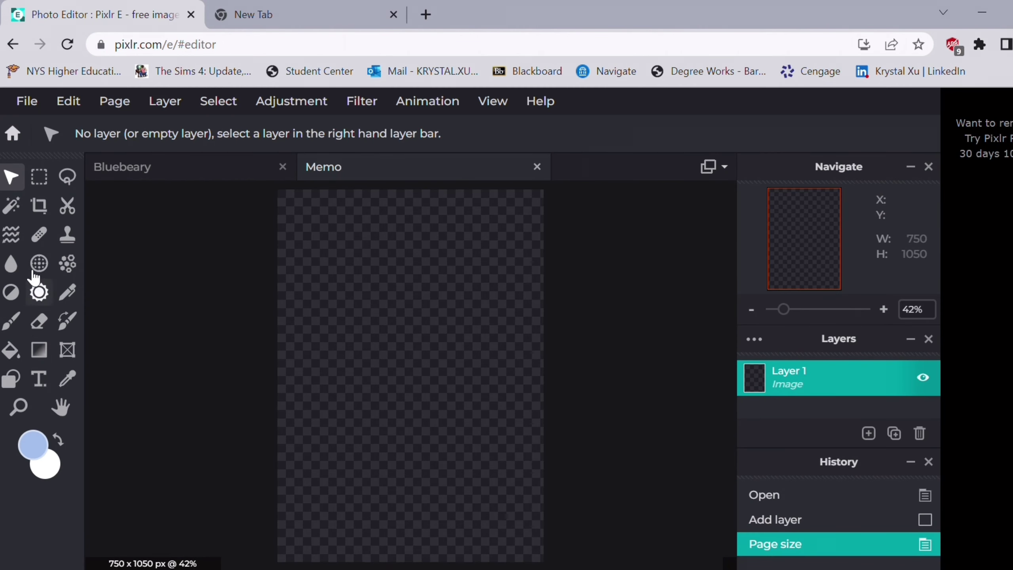
Step: Fill the empty background layer with the light blue foreground colour using the paint bucket
{"action": "left_click", "coordinate": [11, 349]}
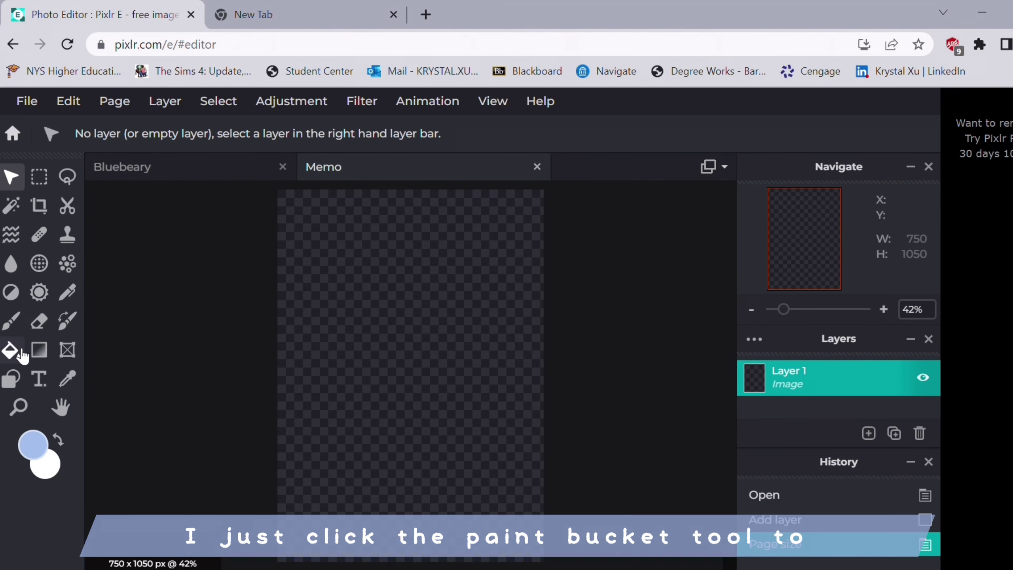
{"action": "left_click", "coordinate": [414, 320]}
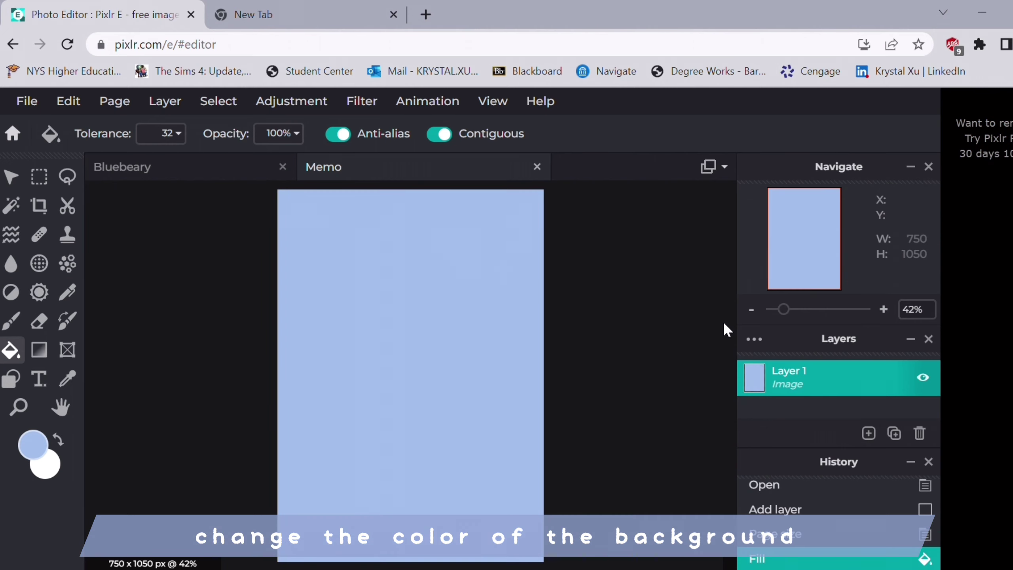
Step: Add a rectangle shape layer above the background and give it the darker blue fill from the colour swatches
{"action": "left_click", "coordinate": [868, 433]}
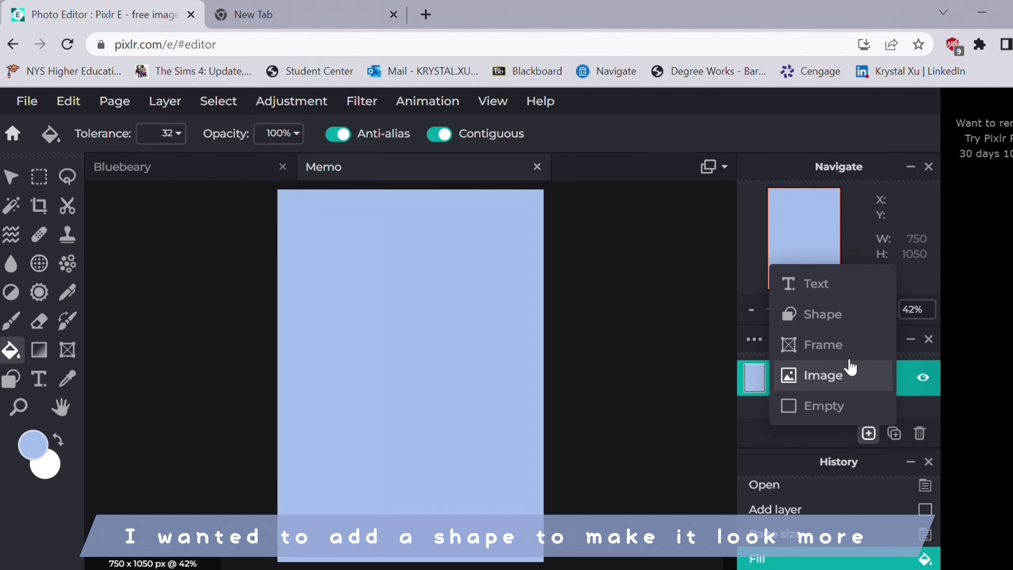
{"action": "left_click", "coordinate": [850, 320]}
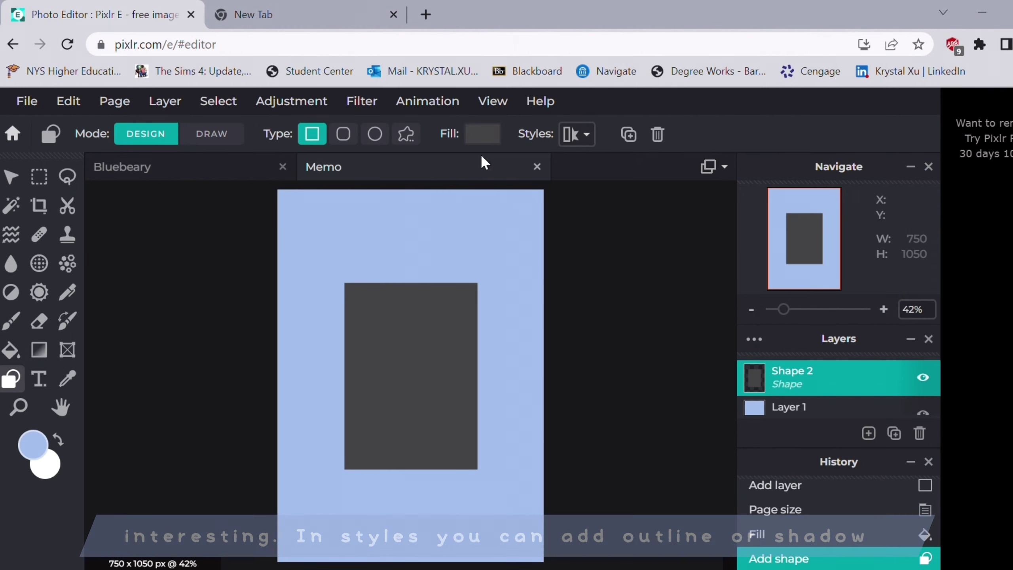
{"action": "left_click", "coordinate": [577, 134]}
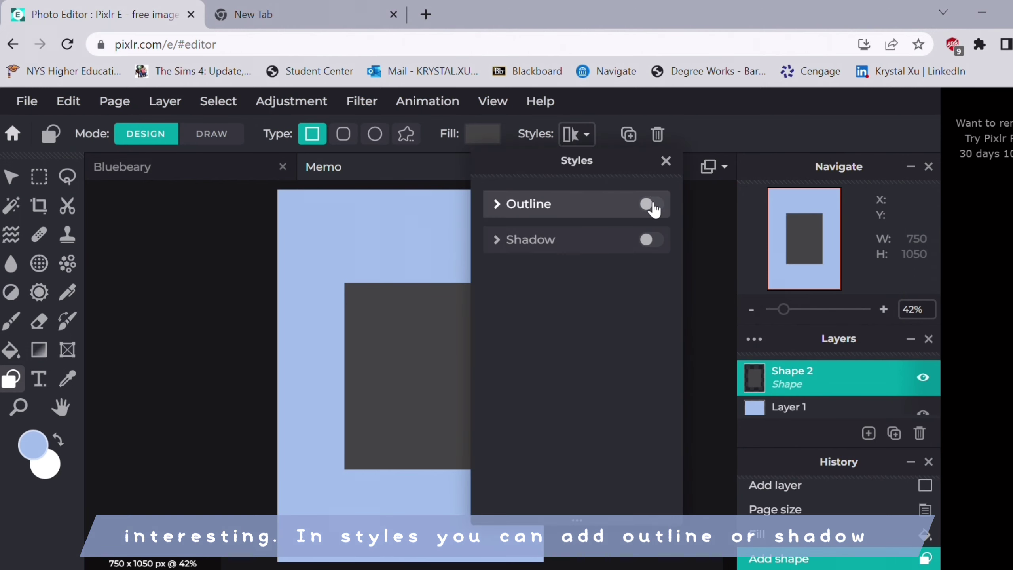
{"action": "left_click", "coordinate": [488, 134]}
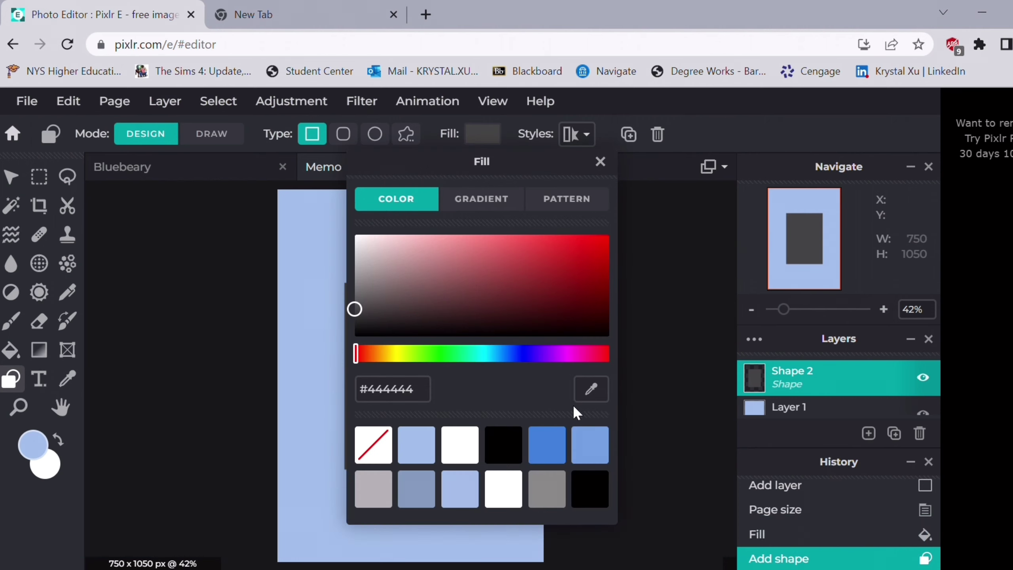
{"action": "left_click", "coordinate": [545, 449]}
{"action": "left_click", "coordinate": [498, 131]}
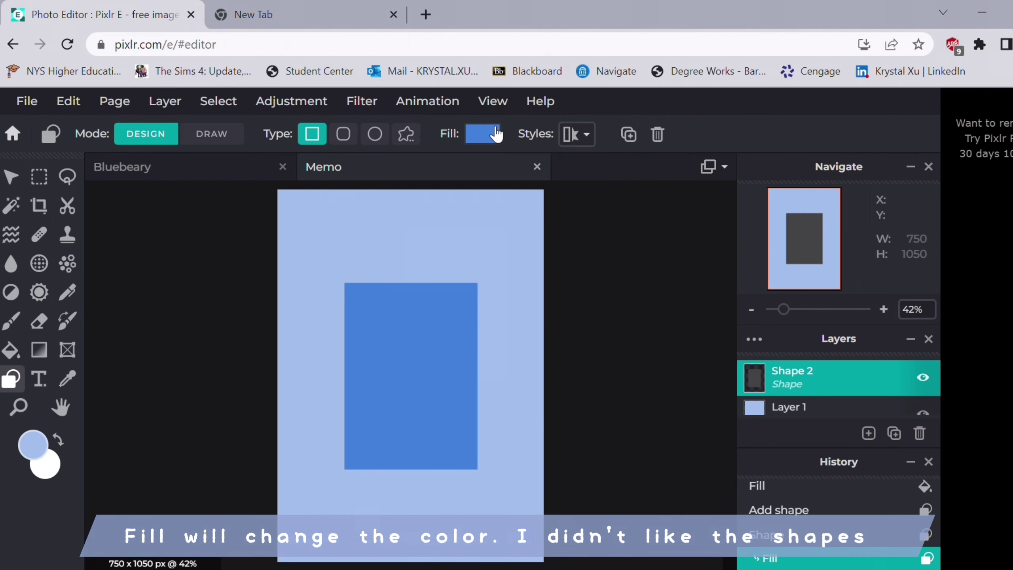
Step: Change the blue rectangle to the custom shape with an arch cut out of its lower side
{"action": "left_click", "coordinate": [406, 134]}
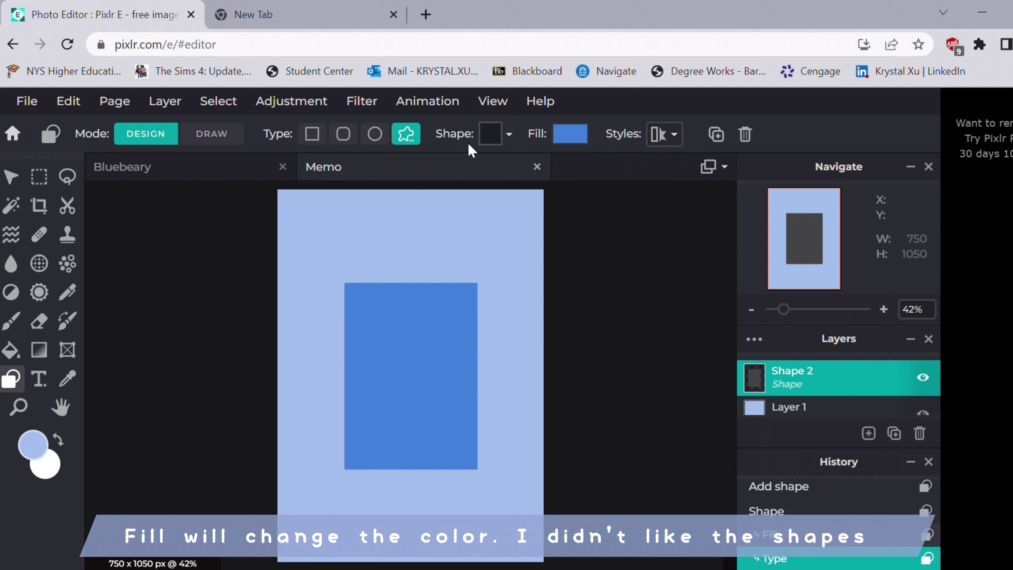
{"action": "left_click", "coordinate": [496, 136]}
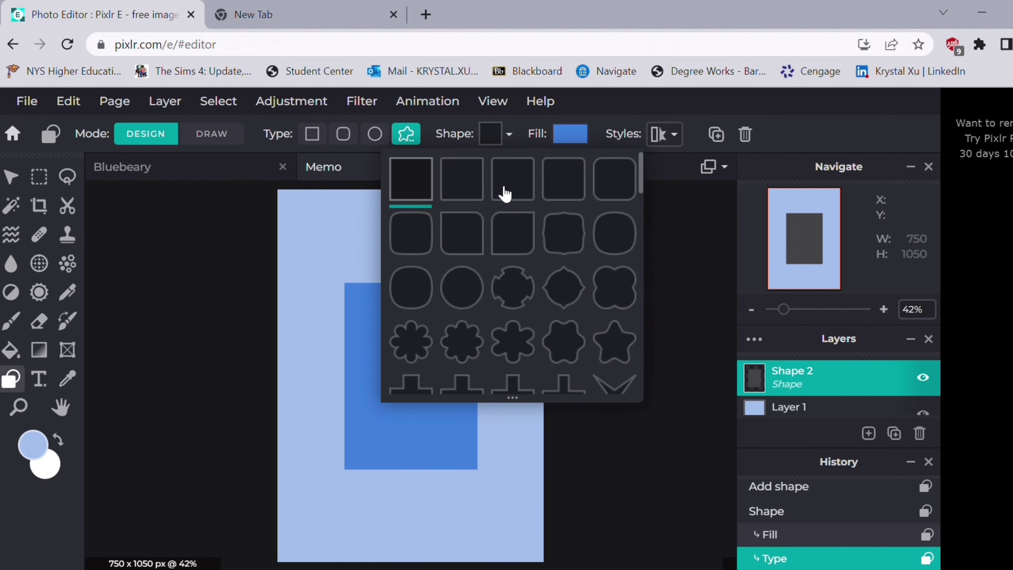
{"action": "scroll", "coordinate": [503, 193], "scroll_direction": "down", "scroll_amount": 5}
{"action": "scroll", "coordinate": [507, 208], "scroll_direction": "down", "scroll_amount": 10}
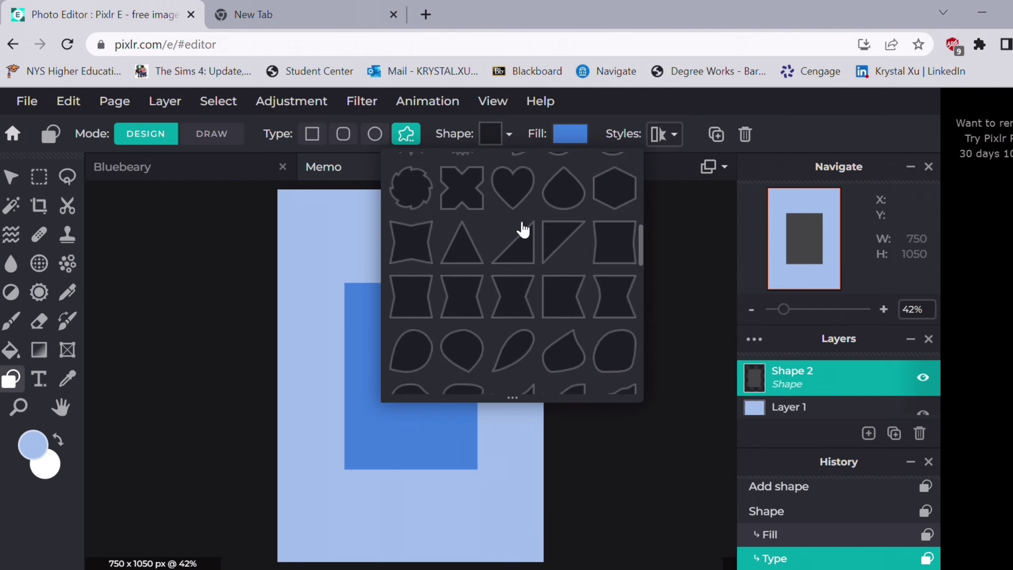
{"action": "scroll", "coordinate": [534, 242], "scroll_direction": "down", "scroll_amount": 3}
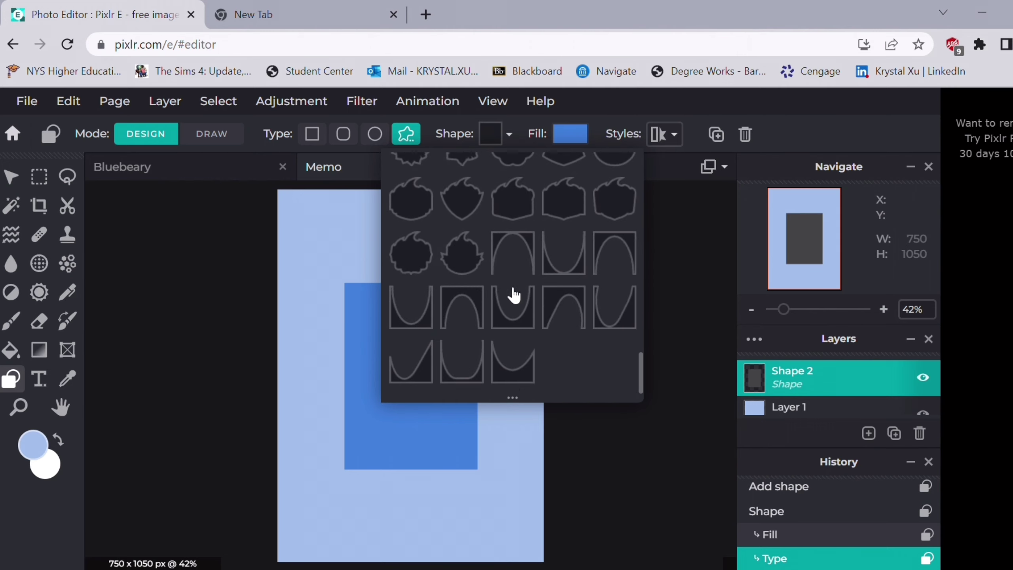
{"action": "left_click", "coordinate": [625, 265]}
{"action": "left_click", "coordinate": [373, 319]}
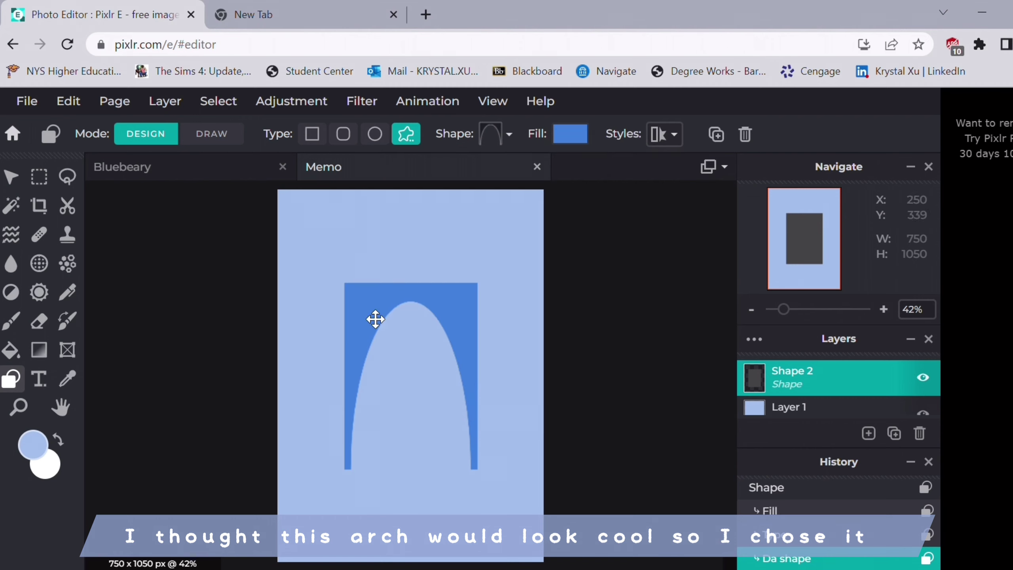
Step: Move and enlarge the blue arch shape until it covers the whole 750 x 1050 page
{"action": "left_click", "coordinate": [11, 176]}
{"action": "left_click_drag", "start_coordinate": [380, 317], "coordinate": [327, 227]}
{"action": "left_click_drag", "start_coordinate": [411, 376], "coordinate": [544, 424]}
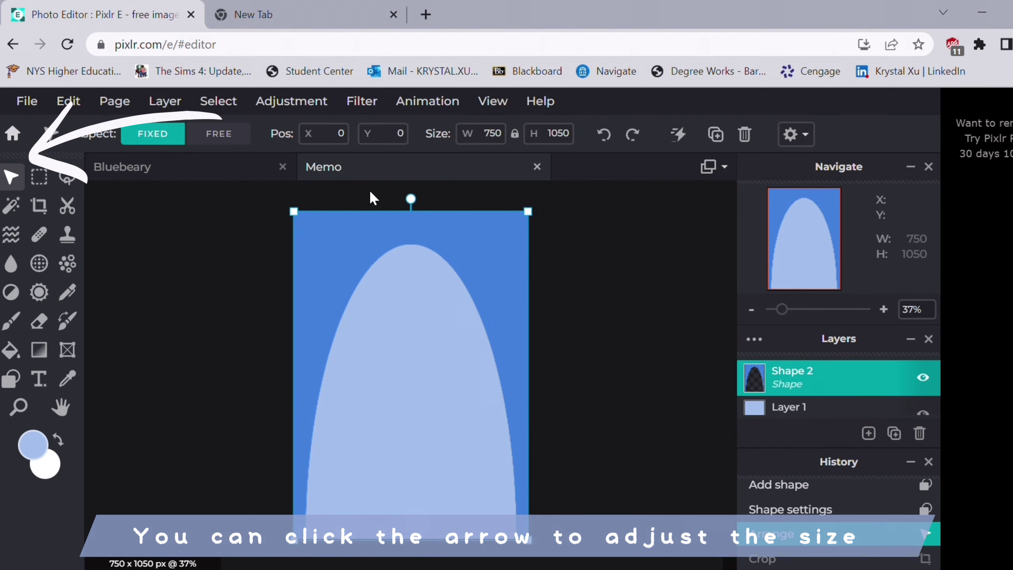
Step: Switch the arch shape to free aspect and set its height to 525 px so it covers the page's upper half
{"action": "left_click", "coordinate": [243, 138]}
{"action": "left_click_drag", "start_coordinate": [293, 539], "coordinate": [294, 377]}
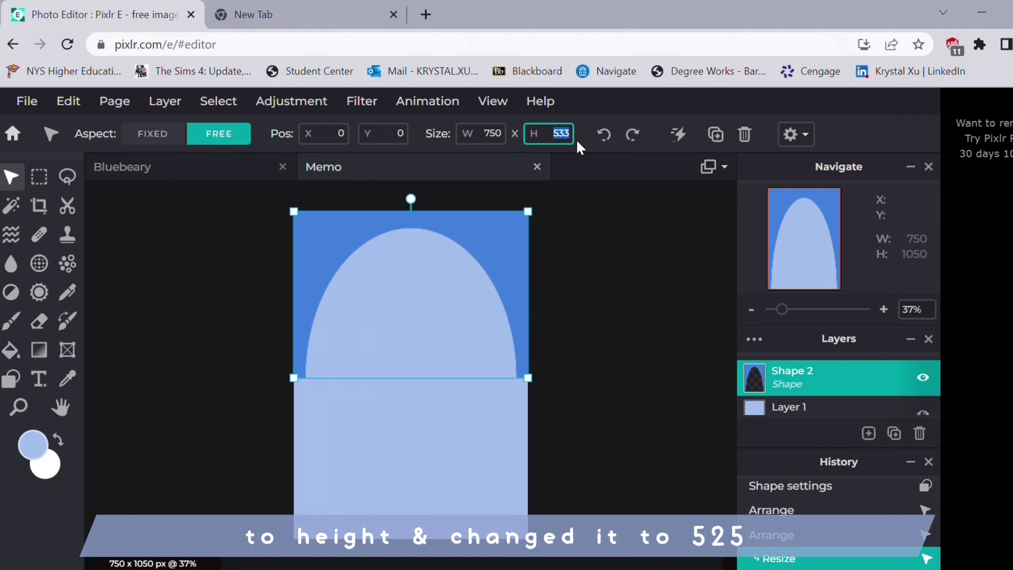
{"action": "type", "text": "525"}
{"action": "key", "text": "Return"}
Step: Duplicate the arch shape, turn the copy upside down and move it to the page's lower half to complete an oval frame
{"action": "key", "text": "u"}
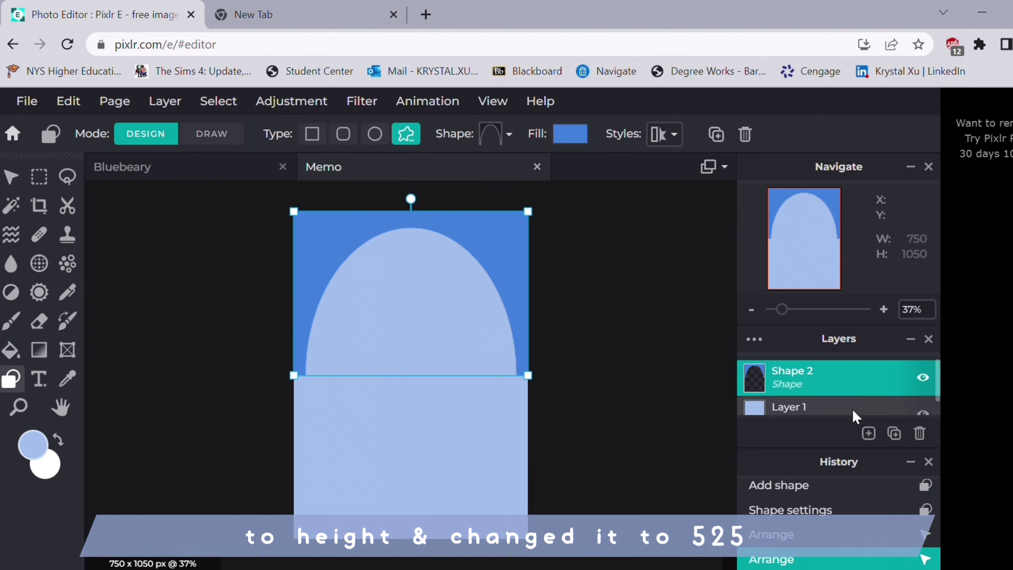
{"action": "left_click", "coordinate": [894, 433]}
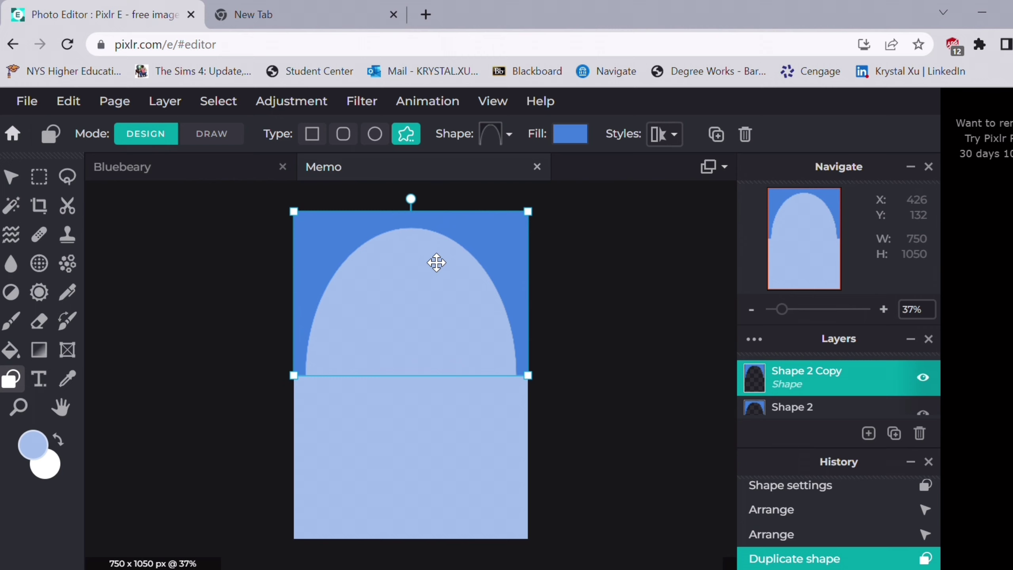
{"action": "key", "text": "Down"}
{"action": "key", "text": "Down"}
{"action": "key", "text": "Down"}
{"action": "key", "text": "Down"}
{"action": "key", "text": "Down"}
{"action": "key", "text": "Down"}
{"action": "key", "text": "Down"}
{"action": "key", "text": "Down"}
{"action": "key", "text": "Down"}
{"action": "key", "text": "Down"}
{"action": "key", "text": "Down"}
{"action": "key", "text": "Down"}
{"action": "key", "text": "Down"}
{"action": "key", "text": "Down"}
{"action": "key", "text": "Down"}
{"action": "key", "text": "Down"}
{"action": "key", "text": "Down"}
{"action": "key", "text": "Down"}
{"action": "key", "text": "Down"}
{"action": "key", "text": "Down"}
{"action": "left_click_drag", "start_coordinate": [419, 388], "coordinate": [462, 512]}
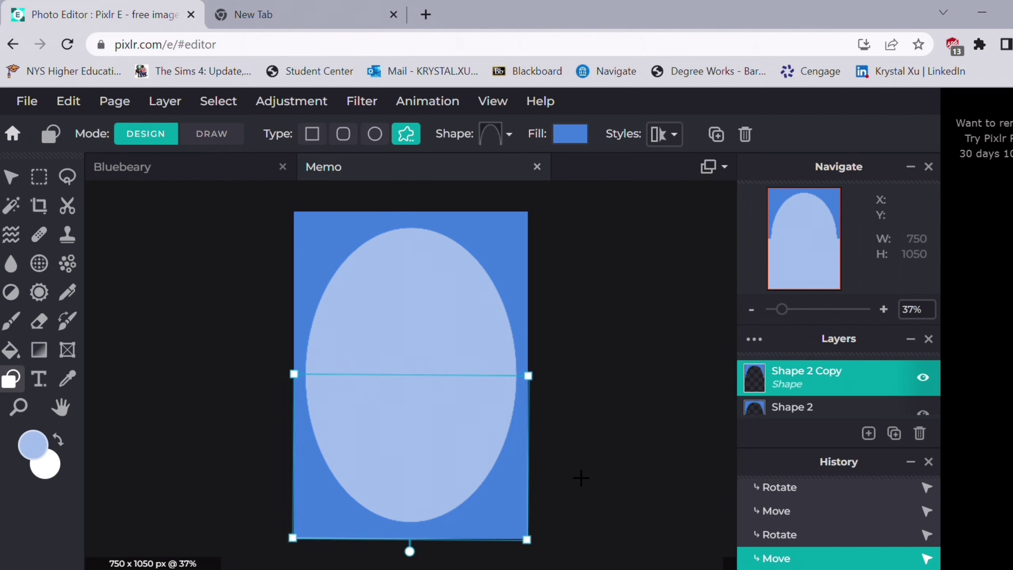
Step: Open the bear picture Bluebeary 1.png, copy it into the Memo image and place it in the lower-right corner, at about X 421, Y 702
{"action": "left_click", "coordinate": [36, 102]}
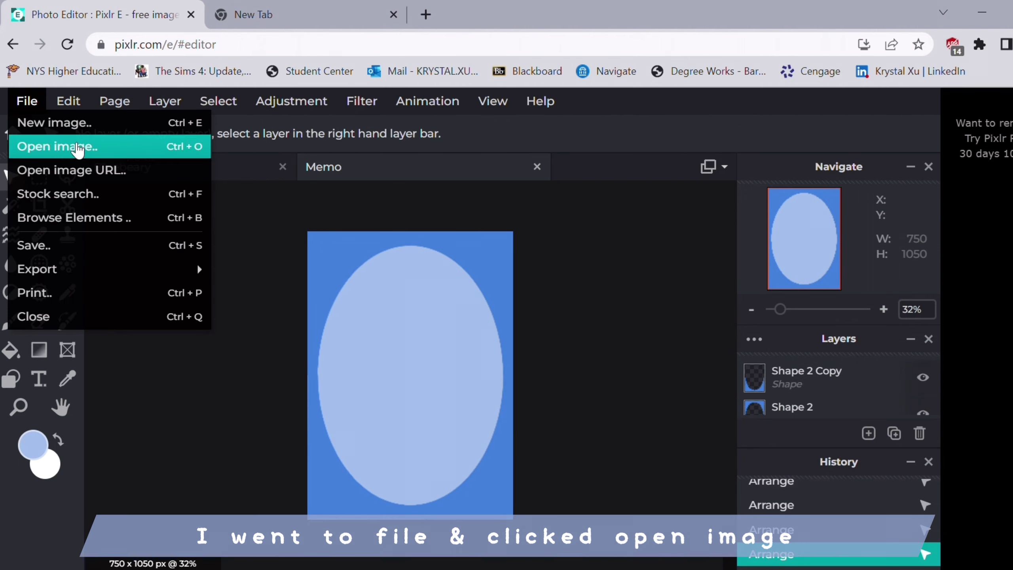
{"action": "left_click", "coordinate": [79, 147]}
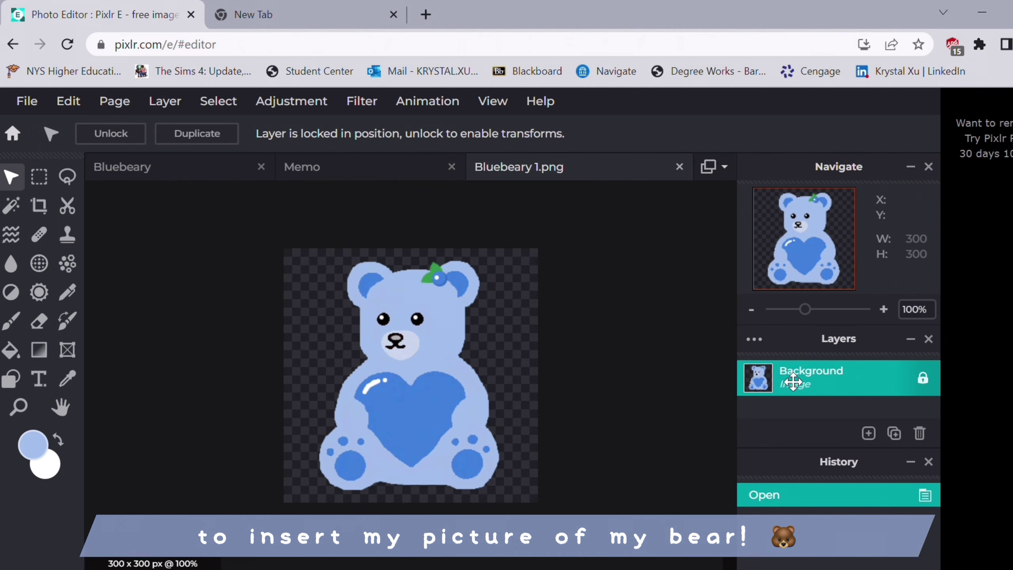
{"action": "key", "text": "ctrl+c"}
{"action": "left_click", "coordinate": [370, 162]}
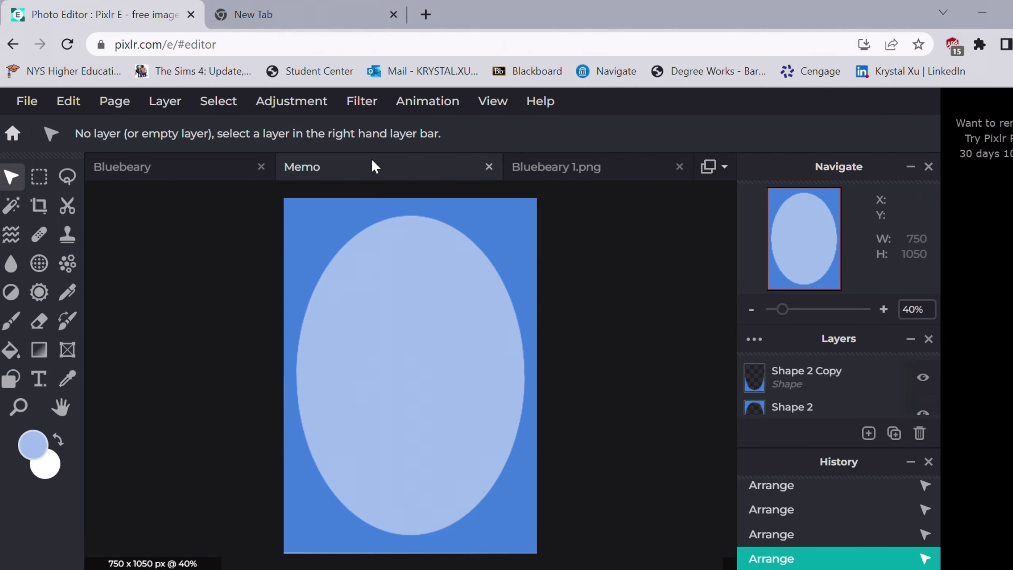
{"action": "left_click_drag", "start_coordinate": [371, 160], "coordinate": [497, 507]}
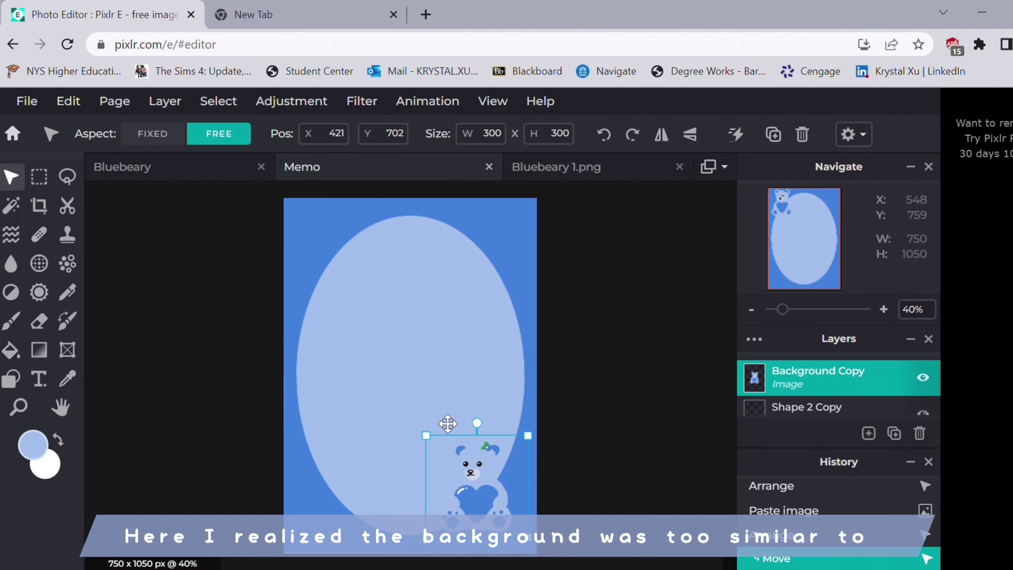
Step: Sample the pale oval colour #C7D6ED from the Bluebeary design's Layer 3 as the foreground colour, and return to the Memo image
{"action": "left_click", "coordinate": [191, 164]}
{"action": "scroll", "coordinate": [791, 386], "scroll_direction": "down", "scroll_amount": 4}
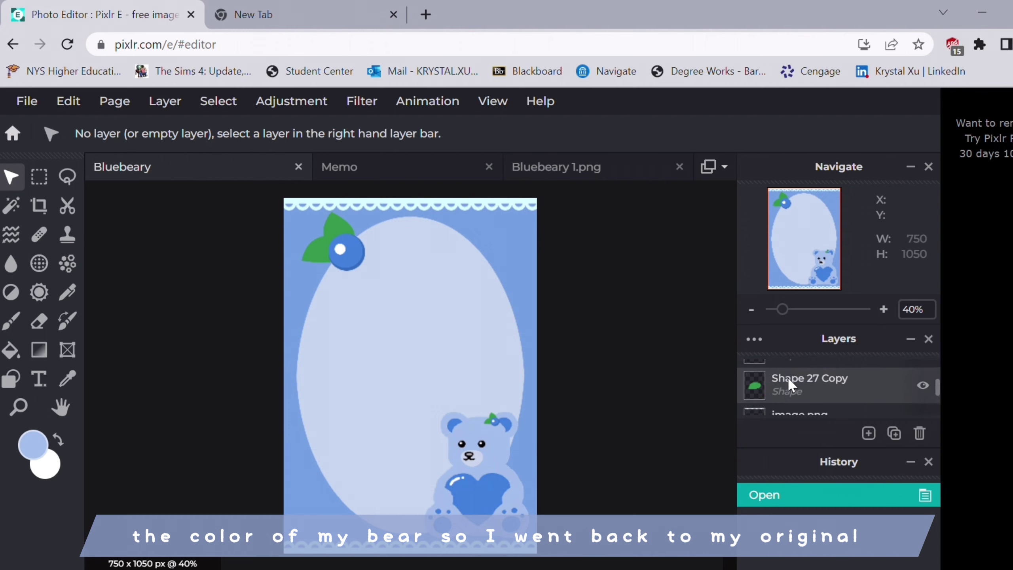
{"action": "left_click", "coordinate": [800, 395]}
{"action": "left_click", "coordinate": [11, 350]}
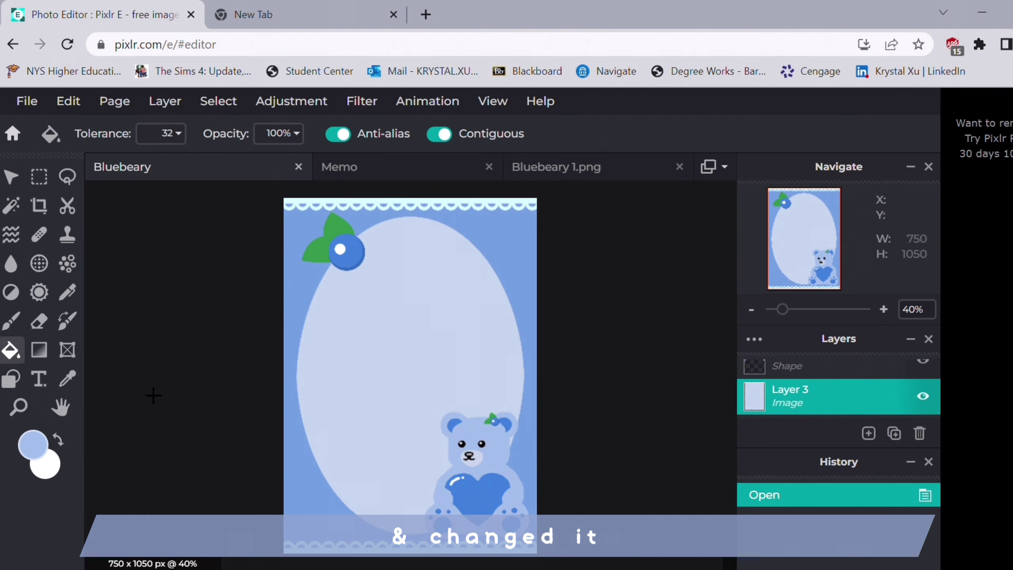
{"action": "left_click", "coordinate": [33, 444]}
{"action": "left_click_drag", "start_coordinate": [591, 187], "coordinate": [716, 164]}
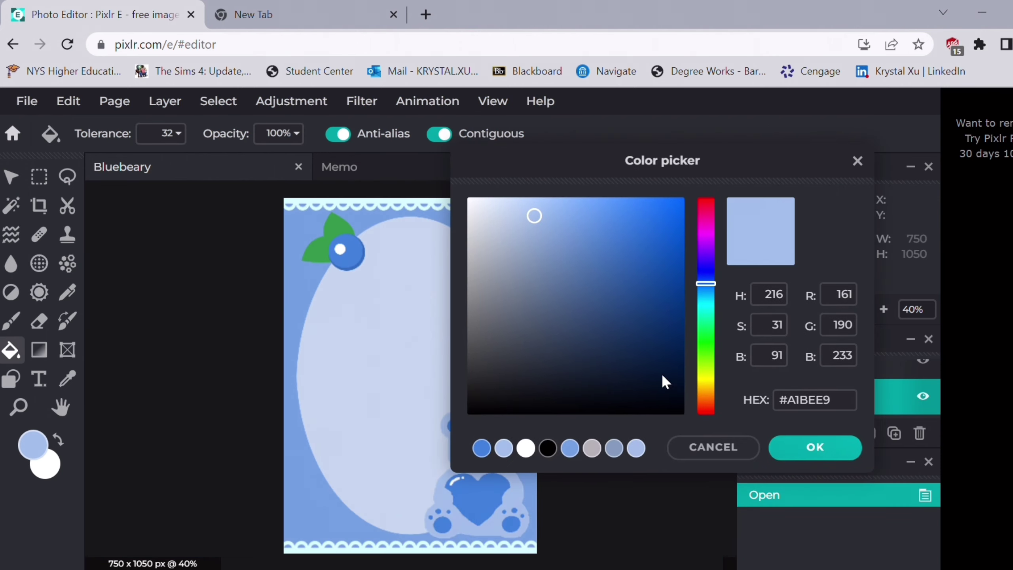
{"action": "left_click", "coordinate": [418, 378]}
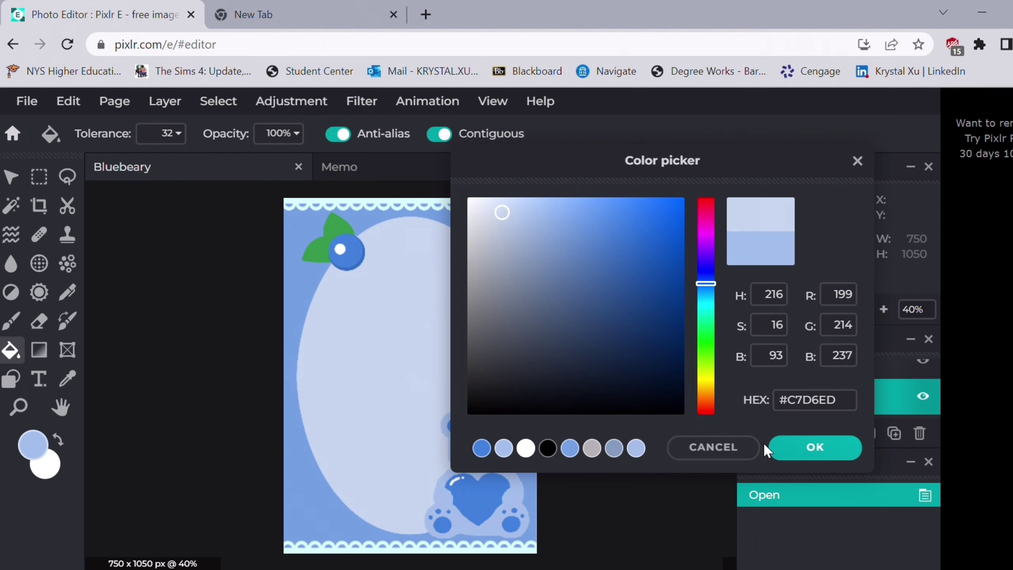
{"action": "left_click", "coordinate": [812, 447]}
{"action": "left_click", "coordinate": [416, 173]}
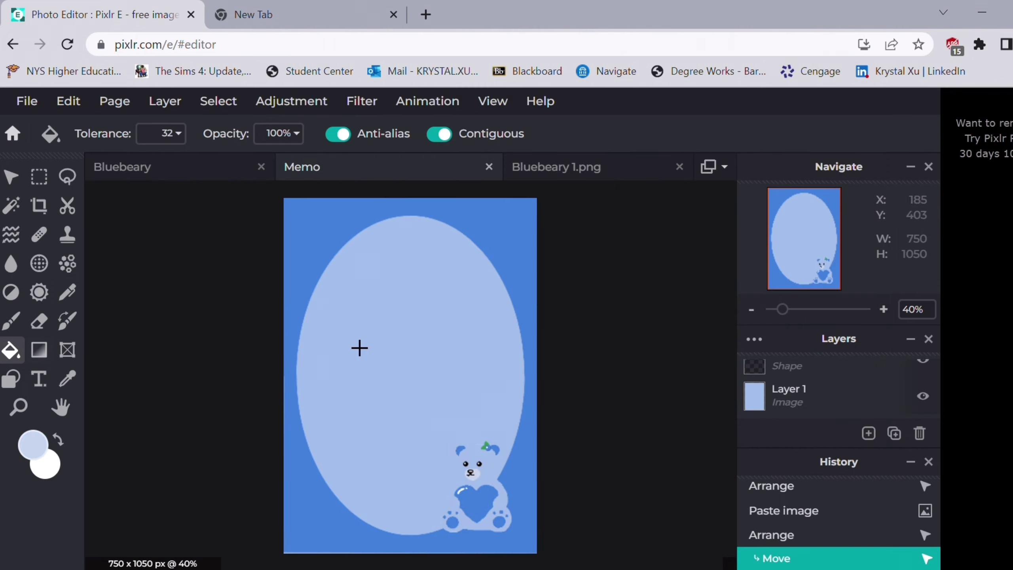
Step: Fill Layer 1 with the sampled pale blue and nudge the lower arch shape down against the page's lower edge
{"action": "left_click", "coordinate": [753, 393]}
{"action": "left_click", "coordinate": [336, 339]}
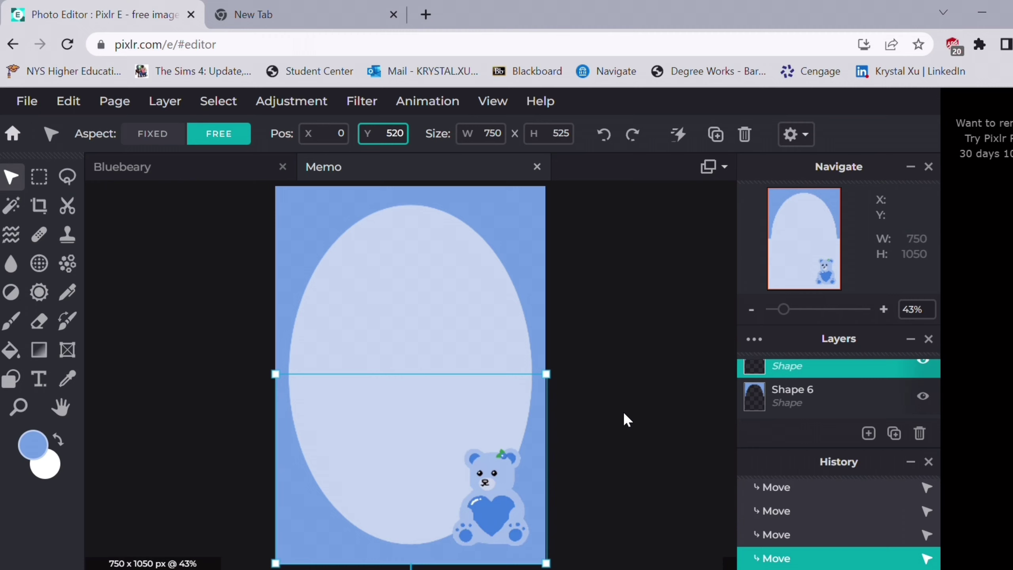
{"action": "left_click", "coordinate": [520, 423]}
{"action": "key", "text": "Down"}
{"action": "key", "text": "Down"}
{"action": "key", "text": "Down"}
{"action": "key", "text": "Down"}
{"action": "left_click", "coordinate": [634, 423]}
{"action": "scroll", "coordinate": [641, 463], "scroll_direction": "up", "scroll_amount": 1}
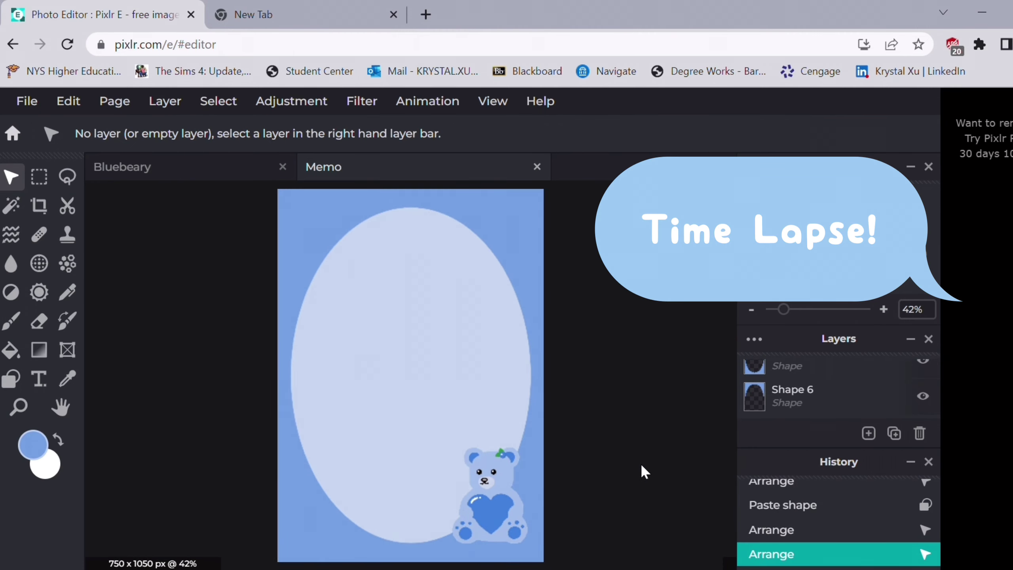
Step: Enlarge the bear picture to about 413 x 395 px in the page's lower-right corner, at about X 364, Y 633
{"action": "scroll", "coordinate": [837, 389], "scroll_direction": "up", "scroll_amount": 3}
{"action": "left_click", "coordinate": [493, 504]}
{"action": "left_click_drag", "start_coordinate": [448, 451], "coordinate": [407, 417]}
{"action": "left_click_drag", "start_coordinate": [495, 484], "coordinate": [502, 491]}
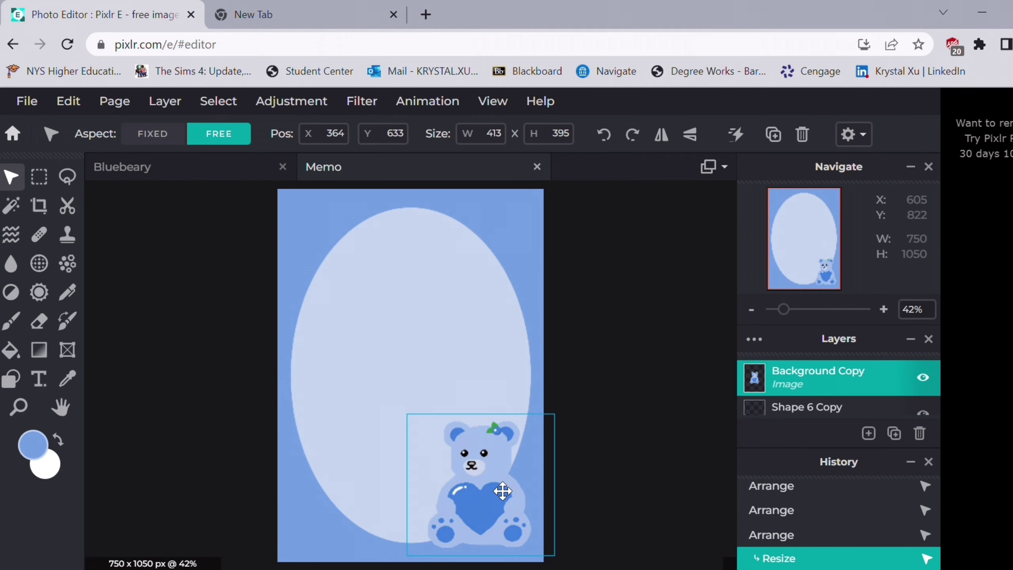
Step: Add a circle shape filled with the medium blue from the recent colours
{"action": "left_click", "coordinate": [867, 432]}
{"action": "left_click", "coordinate": [820, 312]}
{"action": "left_click", "coordinate": [374, 134]}
{"action": "left_click", "coordinate": [483, 133]}
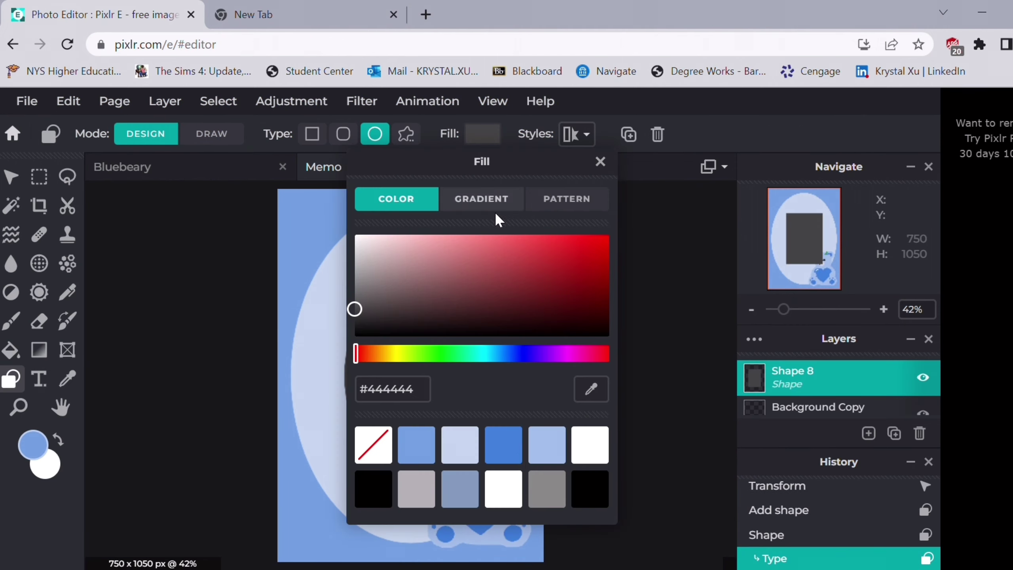
{"action": "left_click", "coordinate": [516, 459]}
Step: Shrink the medium blue circle to about 107 x 109 px and move it to the page's upper-left area, about X 121, Y 100
{"action": "left_click", "coordinate": [271, 304]}
{"action": "left_click_drag", "start_coordinate": [350, 317], "coordinate": [441, 432]}
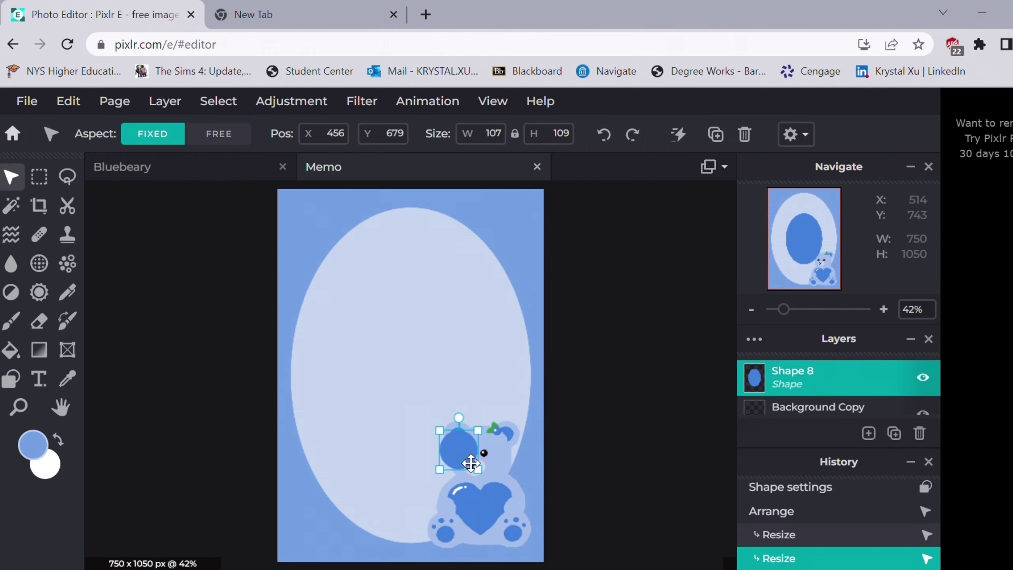
{"action": "left_click_drag", "start_coordinate": [470, 463], "coordinate": [351, 257]}
{"action": "key", "text": "ctrl+c"}
{"action": "key", "text": "ctrl+v"}
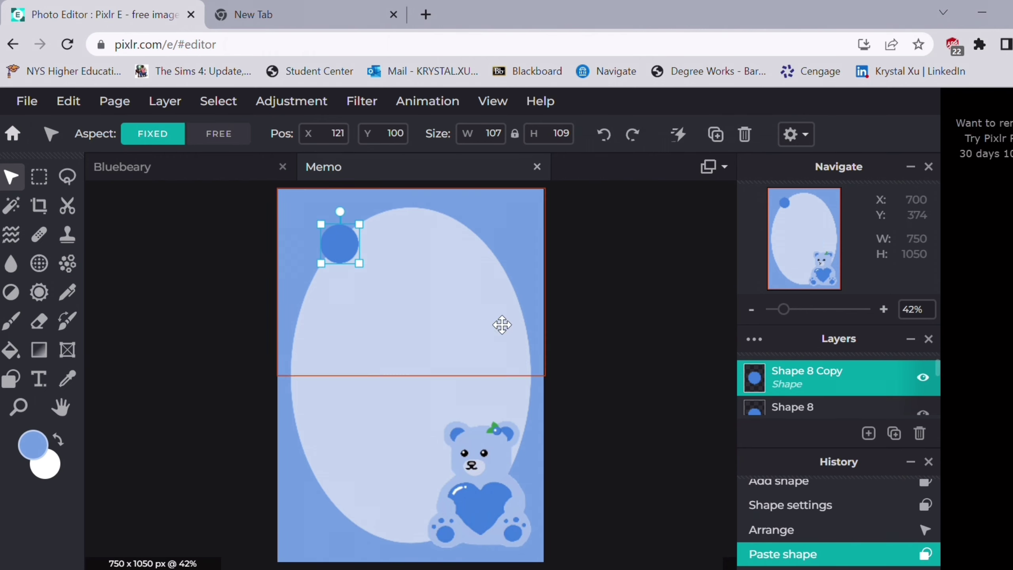
{"action": "left_click", "coordinate": [919, 433]}
Step: Add a new shape, change it to the round custom shape and fill it with dark blue #225AAA
{"action": "left_click", "coordinate": [868, 432]}
{"action": "left_click", "coordinate": [850, 321]}
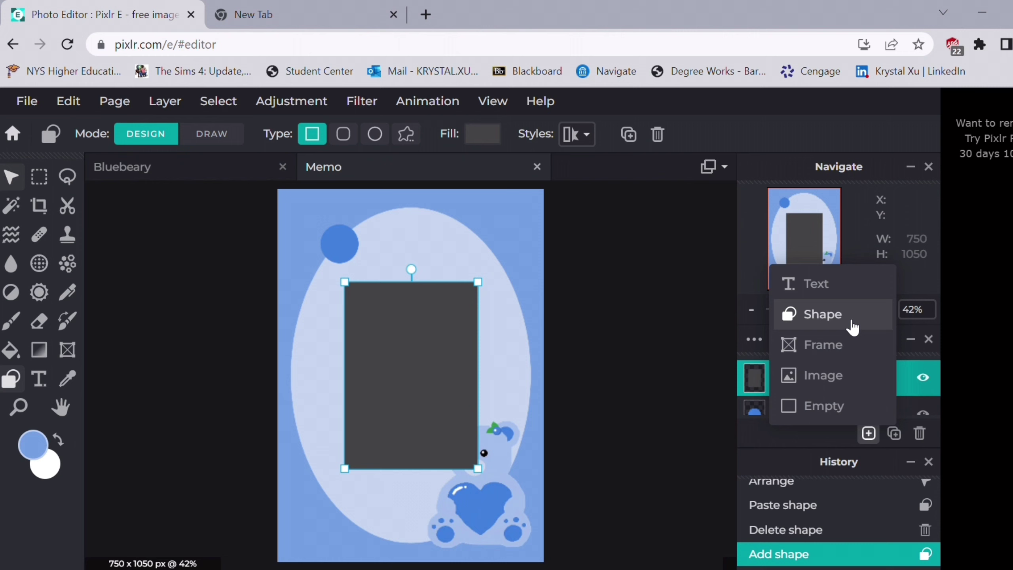
{"action": "left_click", "coordinate": [480, 128]}
{"action": "scroll", "coordinate": [502, 267], "scroll_direction": "up", "scroll_amount": 3}
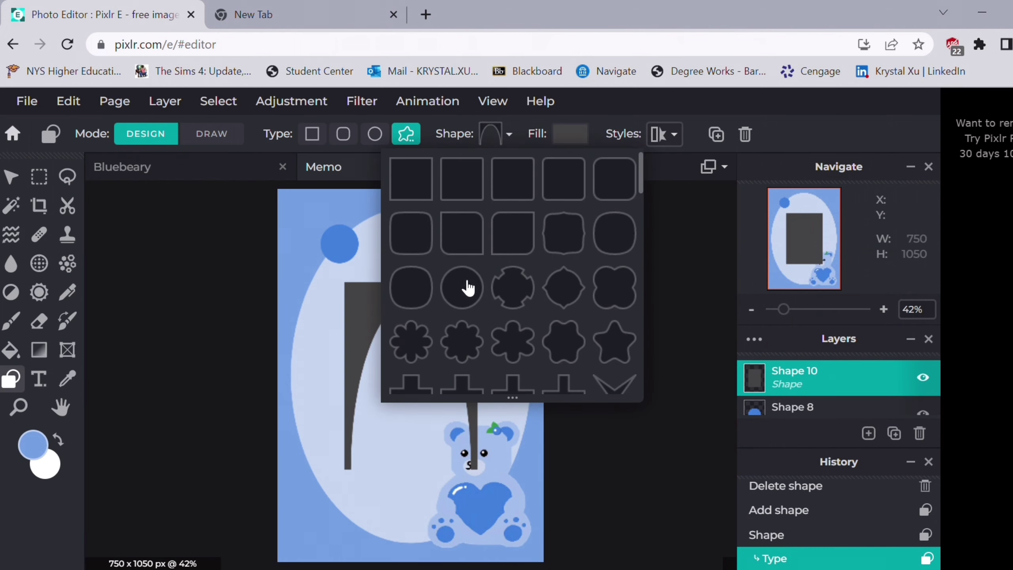
{"action": "left_click", "coordinate": [463, 287]}
{"action": "left_click", "coordinate": [568, 135]}
{"action": "left_click", "coordinate": [501, 440]}
{"action": "left_click", "coordinate": [646, 269]}
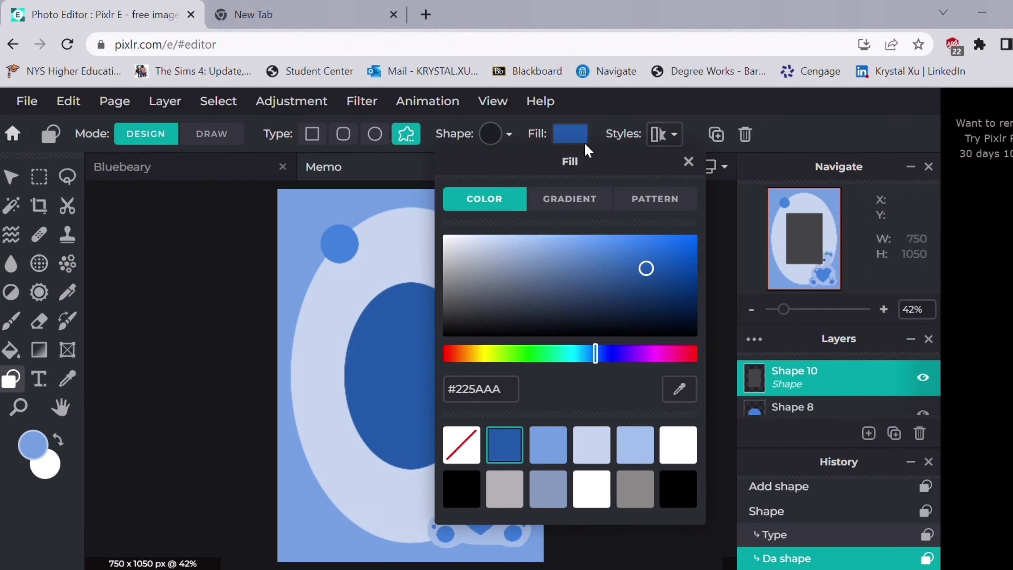
{"action": "left_click", "coordinate": [581, 139]}
Step: Scale the dark blue circle freely to about 111 x 110 px, nearly the size of the medium blue circle
{"action": "key", "text": "v"}
{"action": "left_click", "coordinate": [218, 133]}
{"action": "left_click_drag", "start_coordinate": [344, 282], "coordinate": [364, 269]}
{"action": "left_click", "coordinate": [152, 134]}
Step: Move the dark blue circle's layer below the medium blue circle and offset it as a shadow at about X 135, Y 114
{"action": "mouse_move", "coordinate": [794, 377]}
{"action": "left_mouse_down"}
{"action": "mouse_move", "coordinate": [794, 411]}
{"action": "mouse_move", "coordinate": [806, 383]}
{"action": "left_mouse_up"}
{"action": "left_click", "coordinate": [659, 352]}
{"action": "left_click", "coordinate": [803, 411]}
{"action": "left_click_drag", "start_coordinate": [320, 224], "coordinate": [335, 238]}
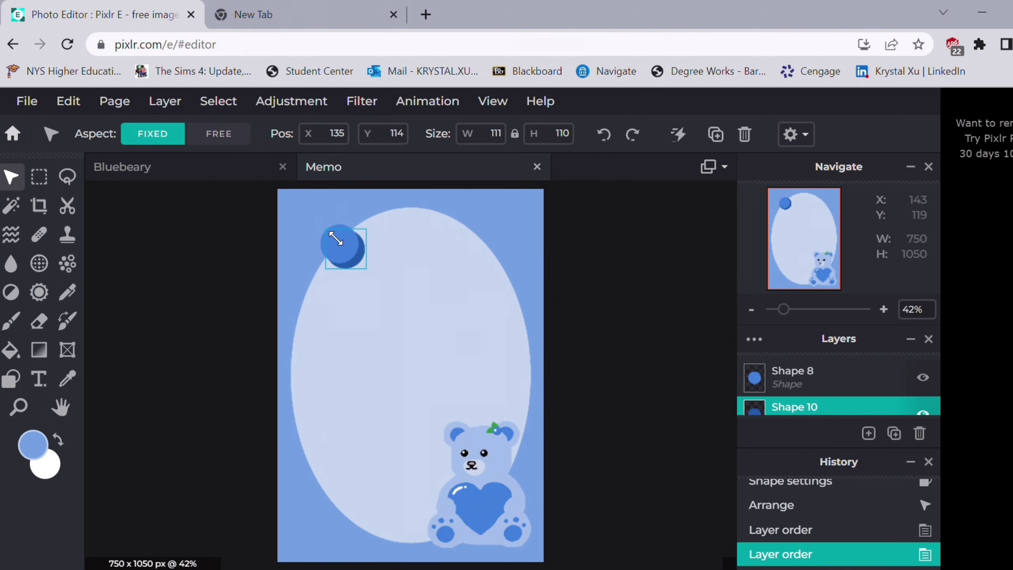
{"action": "left_click", "coordinate": [669, 338]}
Step: Add a new shape and move its layer below the dark blue circle
{"action": "left_click", "coordinate": [832, 403]}
{"action": "left_click", "coordinate": [868, 433]}
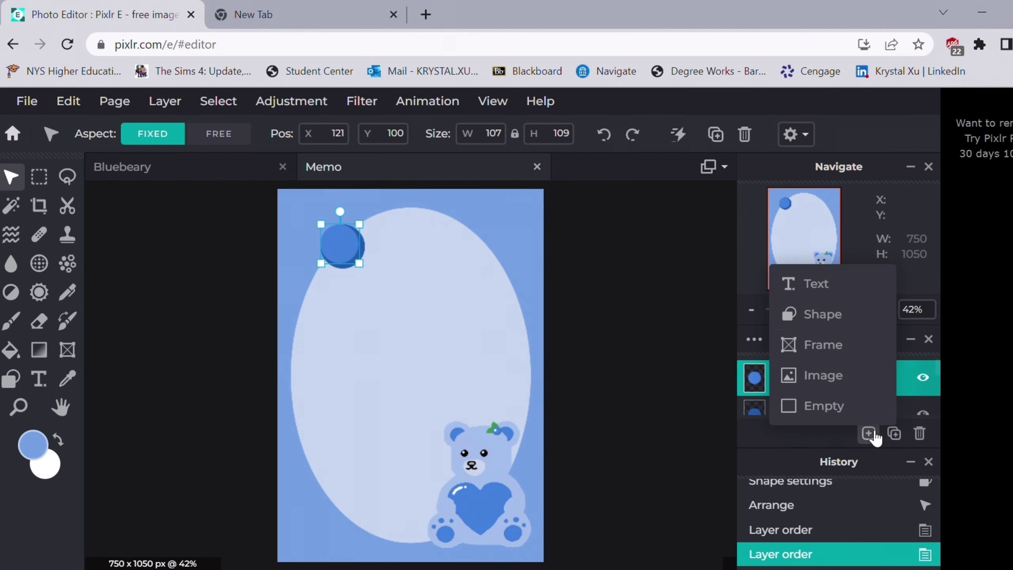
{"action": "left_click", "coordinate": [841, 324]}
{"action": "mouse_move", "coordinate": [824, 383]}
{"action": "left_mouse_down"}
{"action": "mouse_move", "coordinate": [837, 375]}
{"action": "mouse_move", "coordinate": [831, 400]}
{"action": "left_mouse_up"}
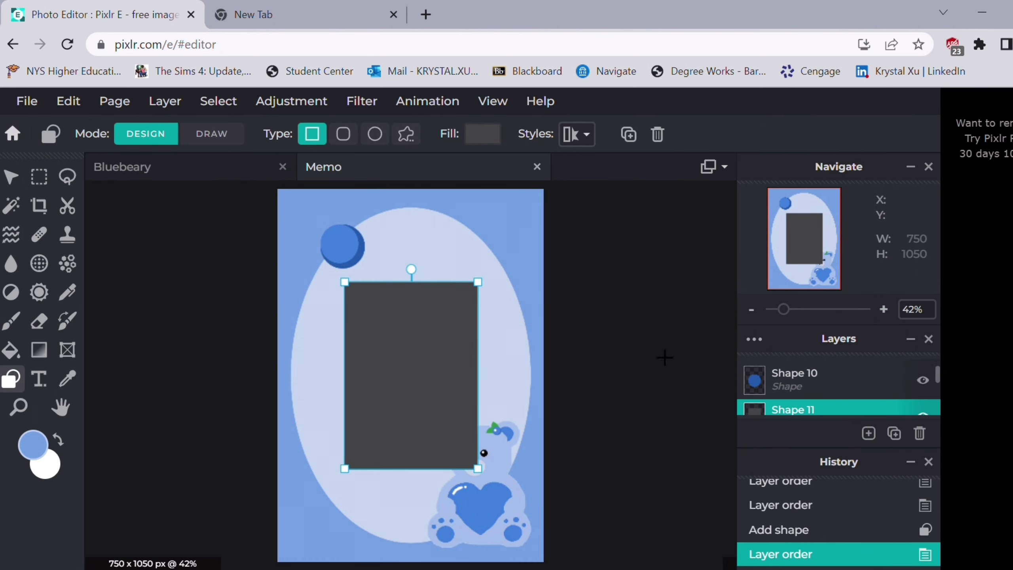
Step: Fill the new rectangle shape with a medium dark green
{"action": "left_click", "coordinate": [482, 134]}
{"action": "left_click", "coordinate": [451, 355]}
{"action": "left_click", "coordinate": [533, 286]}
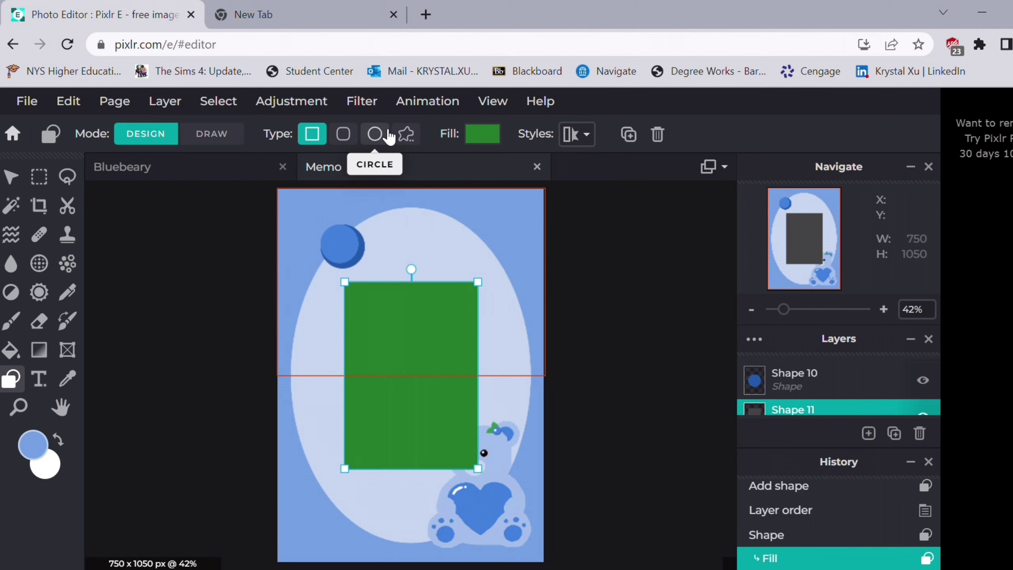
Step: Change the green rectangle to the leaf-like custom shape with one pointed corner
{"action": "left_click", "coordinate": [406, 134]}
{"action": "left_click", "coordinate": [494, 134]}
{"action": "scroll", "coordinate": [521, 282], "scroll_direction": "down", "scroll_amount": 5}
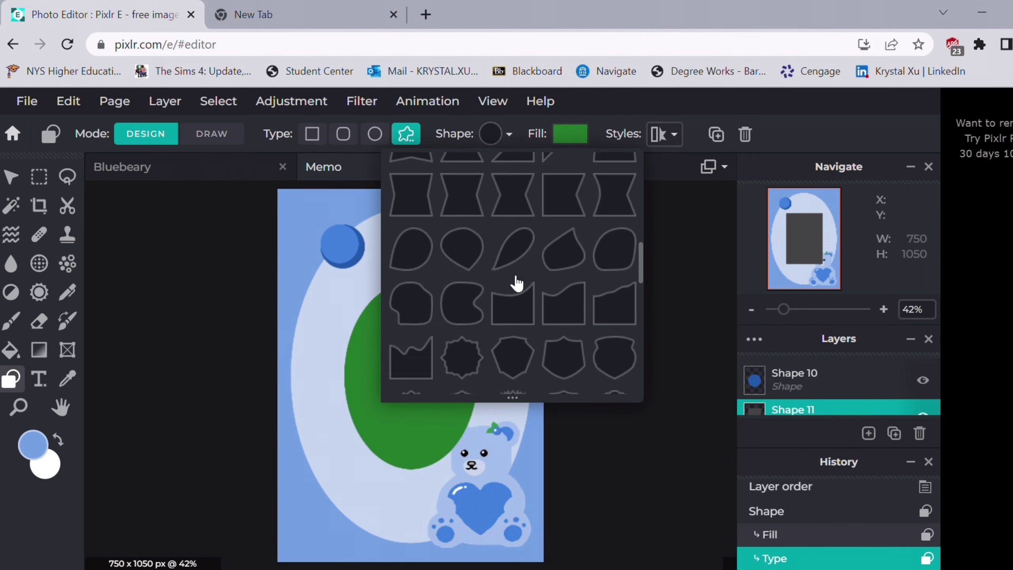
{"action": "left_click", "coordinate": [436, 257]}
{"action": "left_click", "coordinate": [513, 131]}
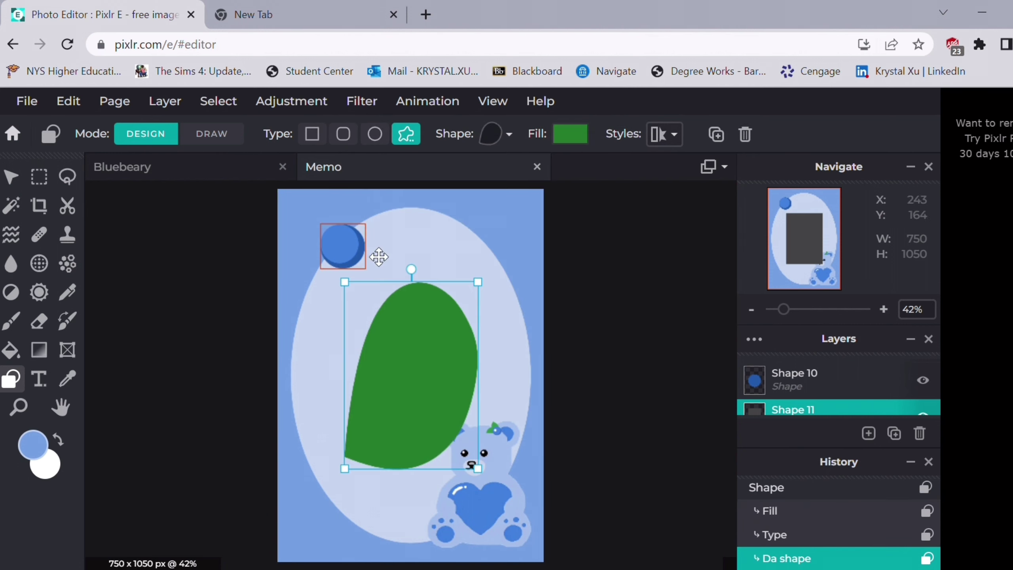
Step: Brighten the leaf's green fill
{"action": "left_click", "coordinate": [570, 134]}
{"action": "left_click", "coordinate": [621, 272]}
{"action": "left_click", "coordinate": [574, 118]}
Step: Shrink the leaf to about 119 x 115 px and tuck it, rotated, behind the berry's lower left at about X 90, Y 129
{"action": "left_click", "coordinate": [12, 176]}
{"action": "left_click", "coordinate": [219, 134]}
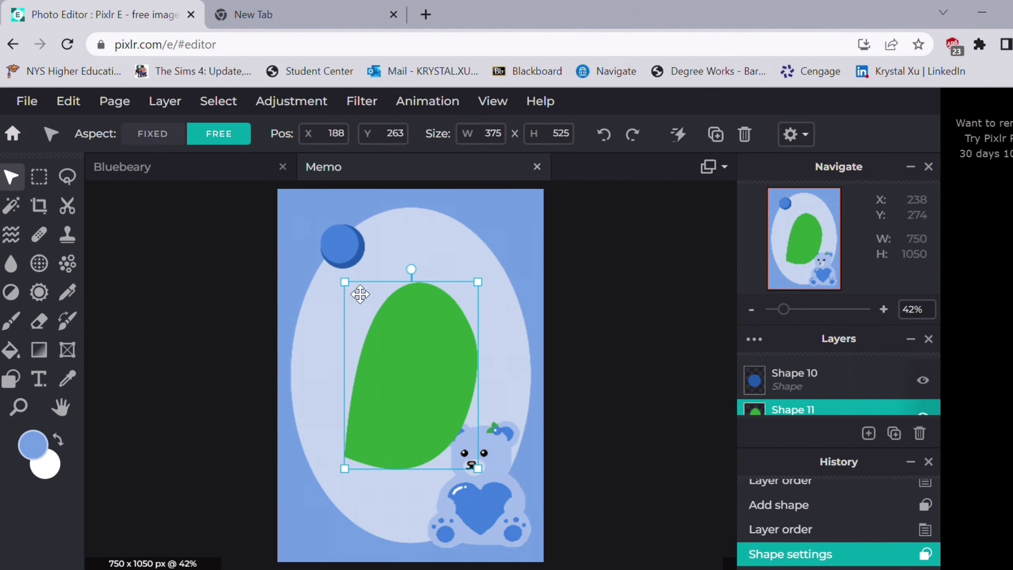
{"action": "left_click_drag", "start_coordinate": [344, 282], "coordinate": [424, 423]}
{"action": "left_click_drag", "start_coordinate": [458, 454], "coordinate": [333, 252]}
{"action": "left_click_drag", "start_coordinate": [299, 224], "coordinate": [355, 236]}
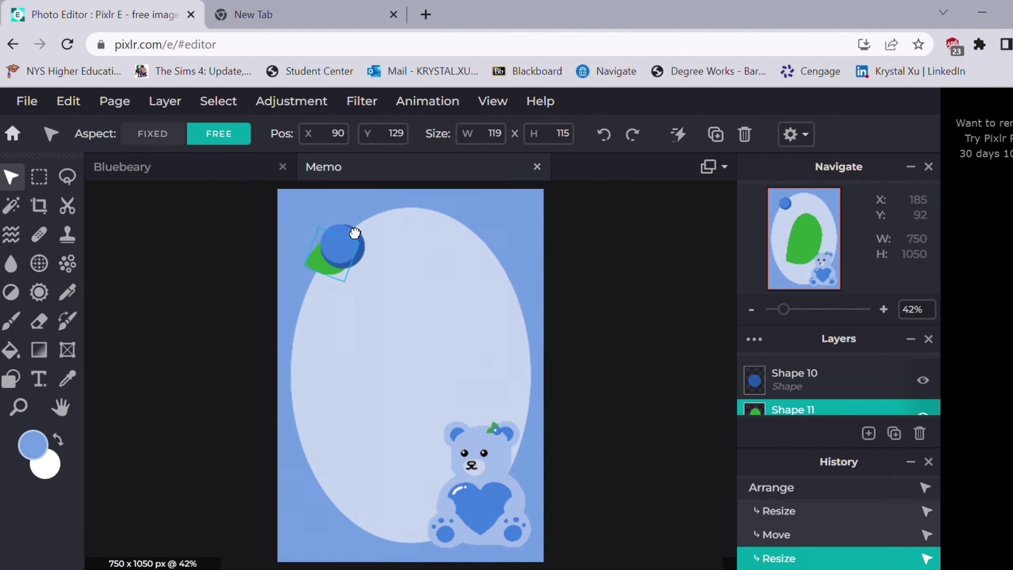
{"action": "left_click_drag", "start_coordinate": [331, 282], "coordinate": [332, 276]}
{"action": "left_click", "coordinate": [770, 515]}
Step: Duplicate the leaf, rotate the copy and place it behind the berry's upper left
{"action": "left_click", "coordinate": [328, 267]}
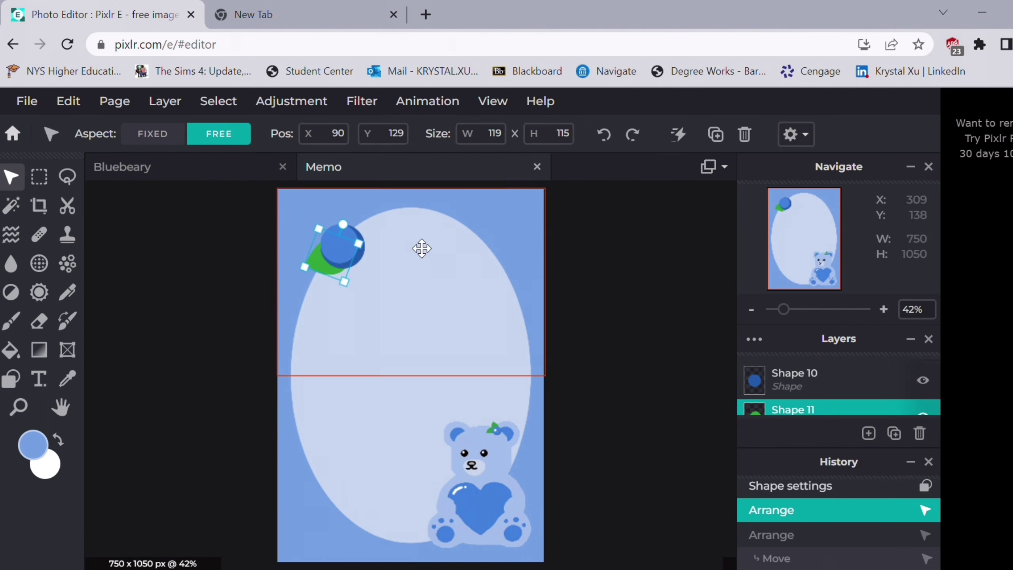
{"action": "key", "text": "ctrl+v"}
{"action": "left_click_drag", "start_coordinate": [326, 269], "coordinate": [379, 237]}
{"action": "mouse_move", "coordinate": [370, 225]}
{"action": "left_mouse_down"}
{"action": "mouse_move", "coordinate": [362, 226]}
{"action": "mouse_move", "coordinate": [369, 213]}
{"action": "left_mouse_up"}
{"action": "left_click_drag", "start_coordinate": [348, 219], "coordinate": [340, 222]}
Step: Shift the lower leaf left to about X 74, Y 129
{"action": "left_click", "coordinate": [371, 226]}
{"action": "left_click", "coordinate": [322, 276]}
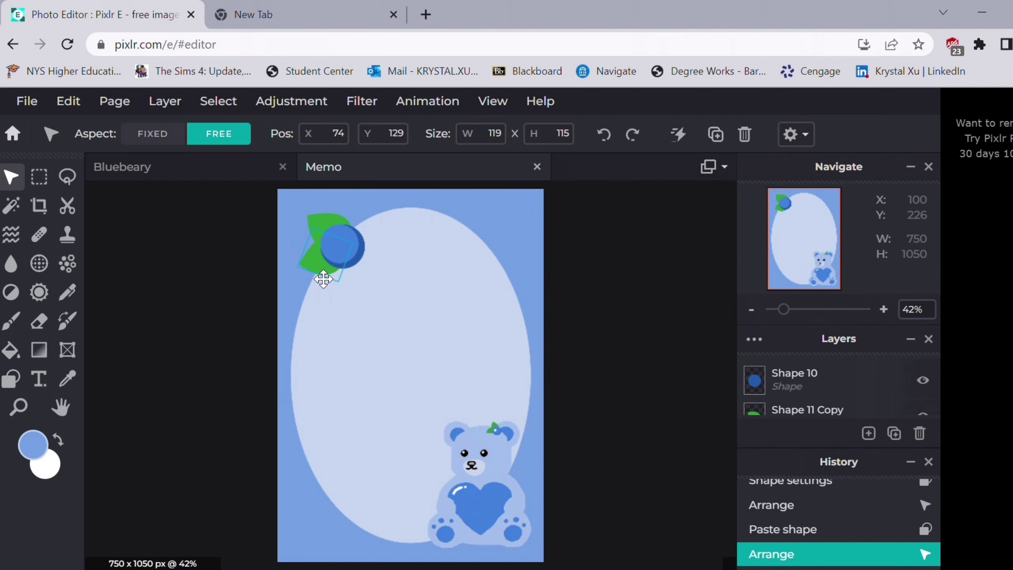
{"action": "scroll", "coordinate": [787, 376], "scroll_direction": "up", "scroll_amount": 2}
Step: Add a circle shape on top of the berry layers and fill it white
{"action": "left_click", "coordinate": [868, 433]}
{"action": "left_click", "coordinate": [809, 315]}
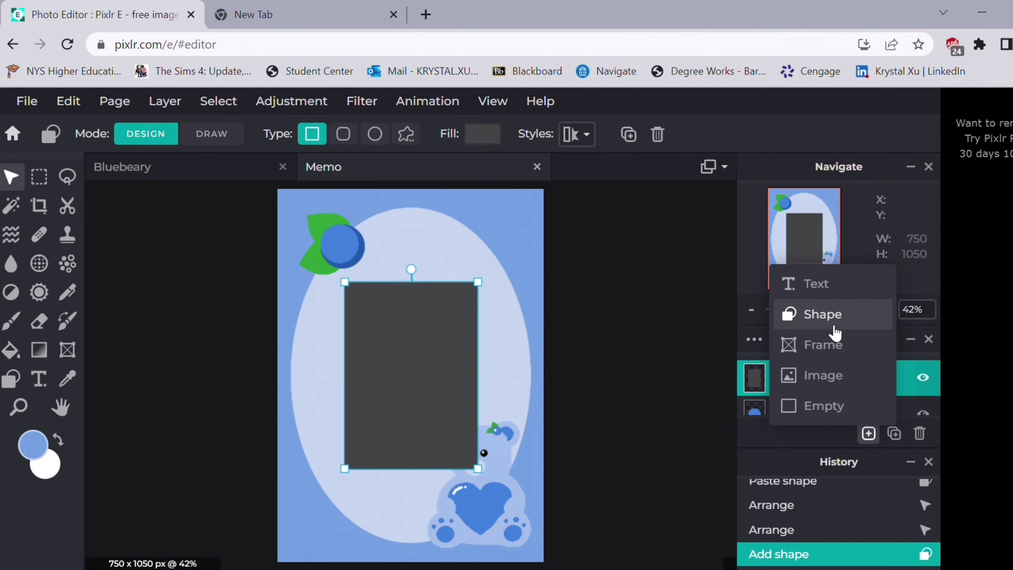
{"action": "left_click", "coordinate": [384, 135]}
{"action": "left_click", "coordinate": [482, 133]}
{"action": "left_click", "coordinate": [459, 487]}
{"action": "key", "text": "v"}
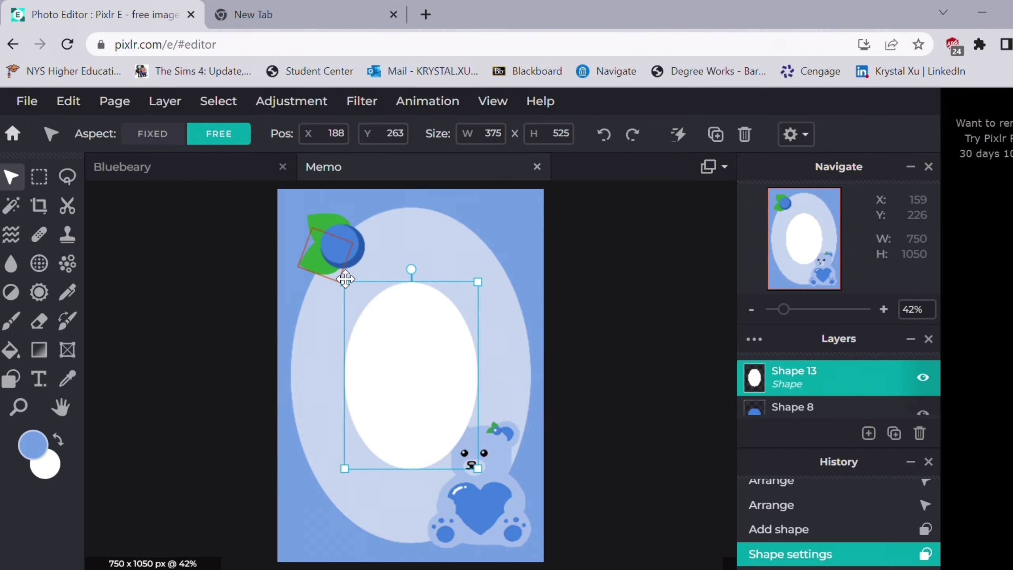
Step: Shrink the white circle to about 30 x 29 px and position it on the berry as a highlight
{"action": "left_click_drag", "start_coordinate": [344, 279], "coordinate": [466, 459]}
{"action": "left_click_drag", "start_coordinate": [467, 459], "coordinate": [342, 246]}
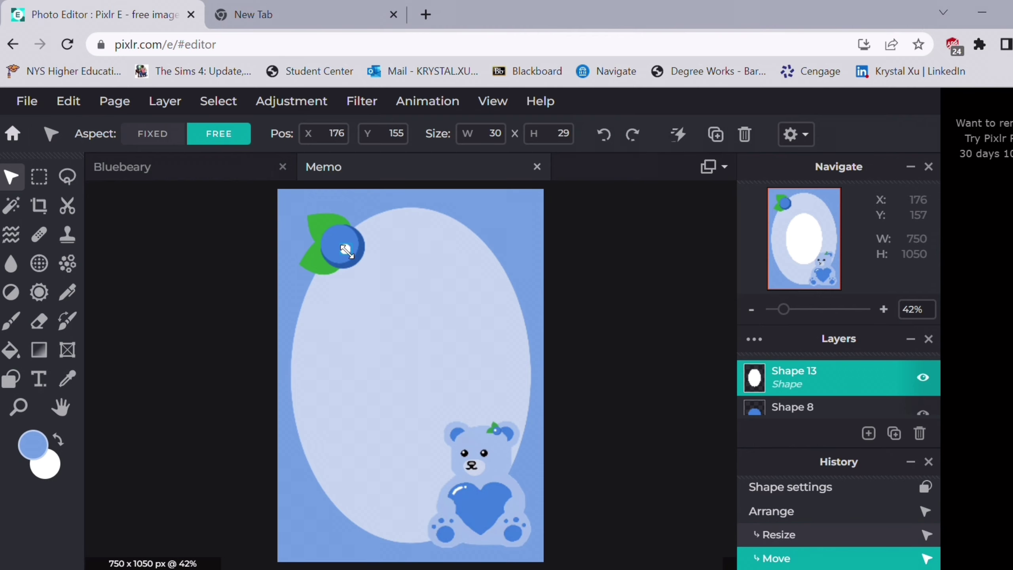
{"action": "key", "text": "Left"}
{"action": "key", "text": "Left"}
{"action": "key", "text": "Left"}
{"action": "key", "text": "Left"}
{"action": "key", "text": "Left"}
{"action": "key", "text": "Left"}
{"action": "key", "text": "Left"}
{"action": "key", "text": "Left"}
{"action": "key", "text": "Left"}
{"action": "key", "text": "Left"}
{"action": "key", "text": "Left"}
{"action": "key", "text": "Left"}
{"action": "key", "text": "Left"}
{"action": "key", "text": "Left"}
{"action": "key", "text": "Up"}
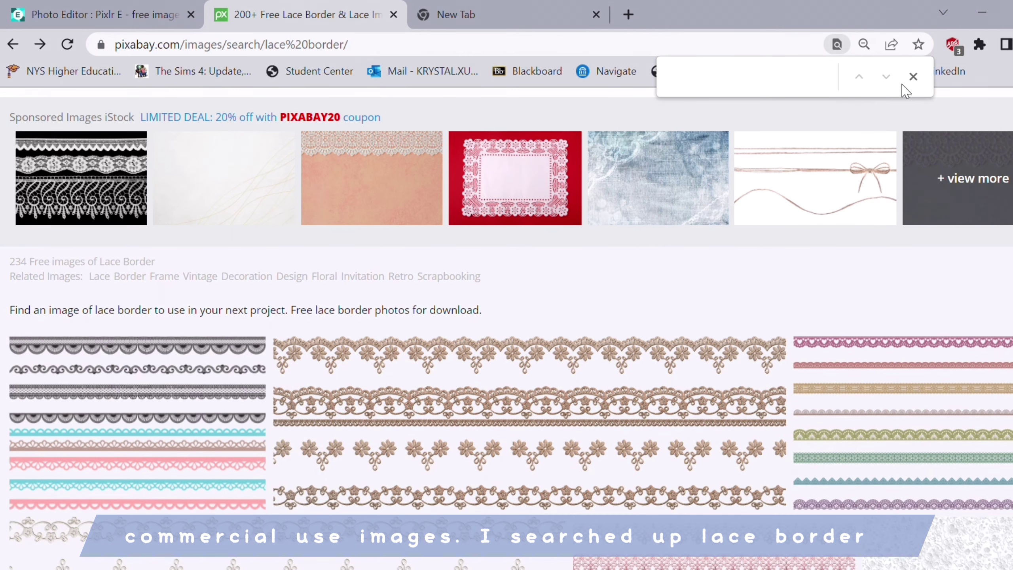
Step: Browse the lace border results on Pixabay and open the lace borders picture with the pastel strips
{"action": "scroll", "coordinate": [813, 230], "scroll_direction": "down", "scroll_amount": 10}
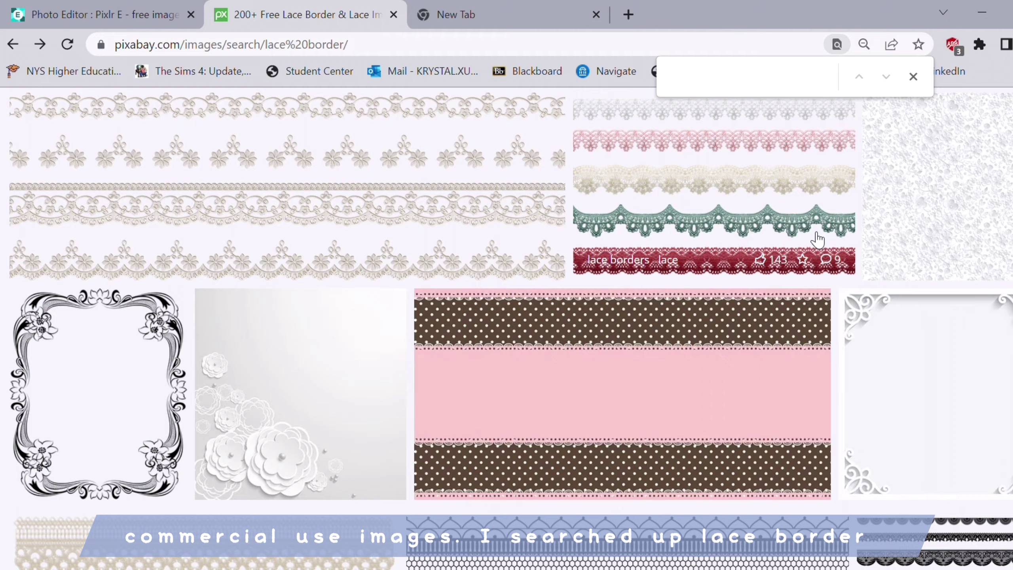
{"action": "scroll", "coordinate": [816, 241], "scroll_direction": "down", "scroll_amount": 8}
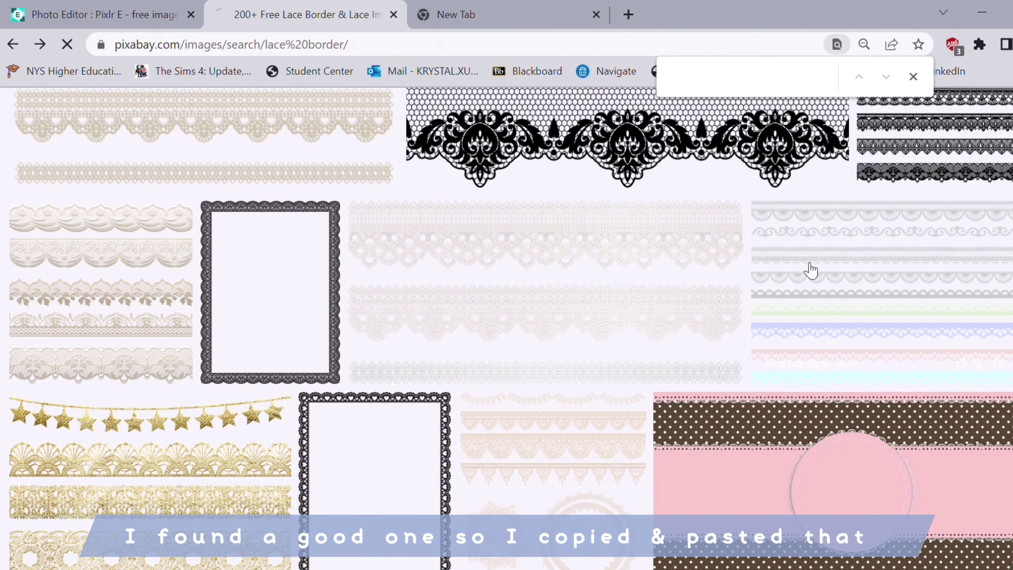
{"action": "left_click", "coordinate": [810, 270]}
{"action": "scroll", "coordinate": [543, 317], "scroll_direction": "down", "scroll_amount": 3}
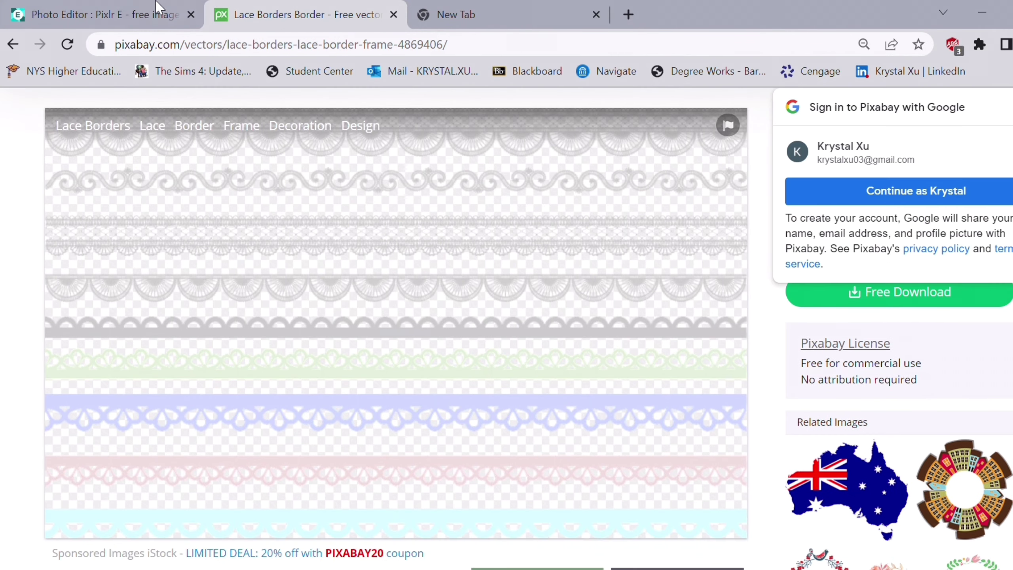
Step: Switch back to Pixlr, paste the lace picture into Memo and align its lowest strip with the page's upper edge, at X -105, Y -549
{"action": "left_click", "coordinate": [154, 12]}
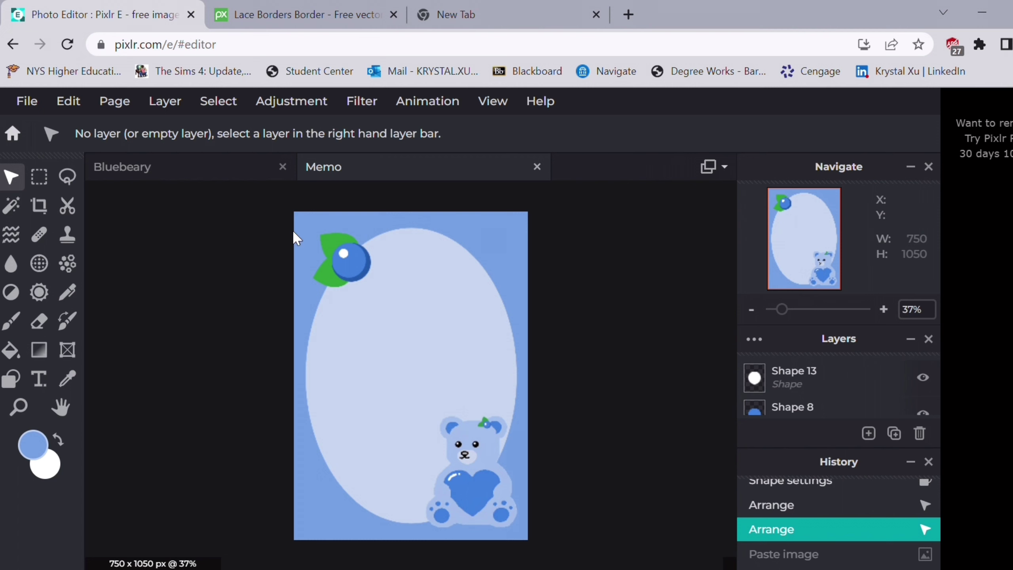
{"action": "key", "text": "ctrl+v"}
{"action": "left_click_drag", "start_coordinate": [553, 438], "coordinate": [559, 231]}
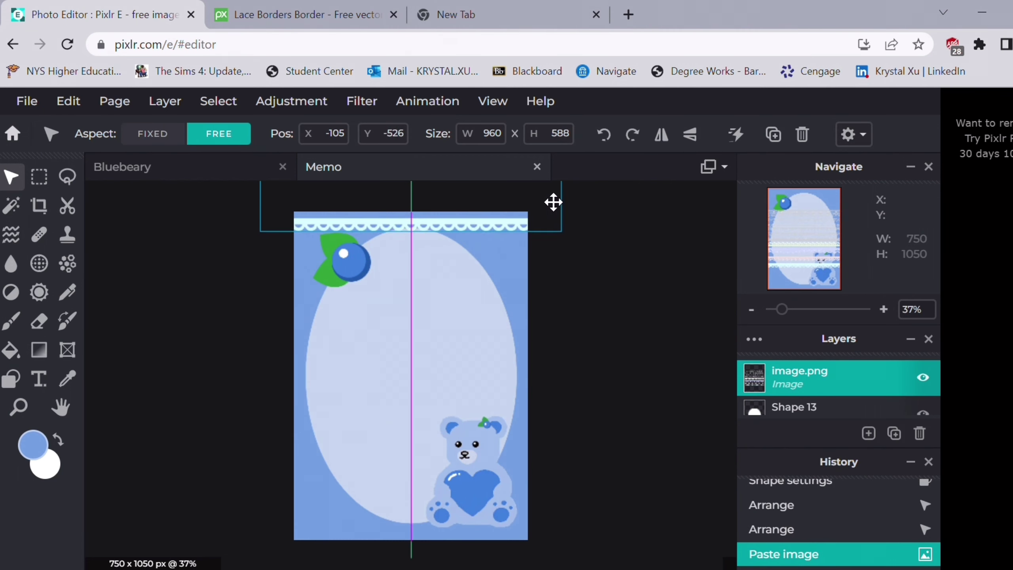
{"action": "left_click_drag", "start_coordinate": [553, 202], "coordinate": [552, 196]}
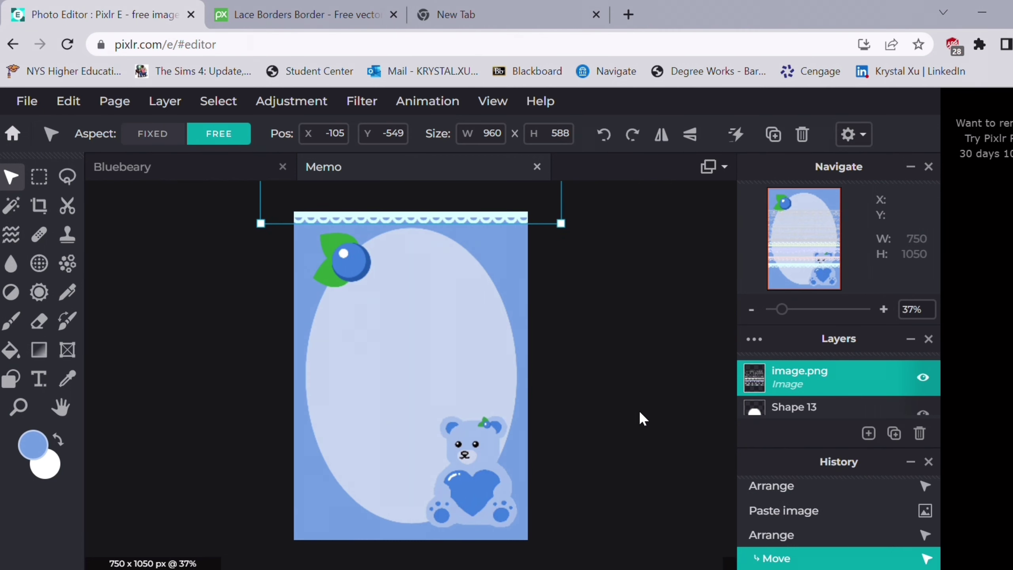
Step: Duplicate the lace picture and rotate the copy by 180 degrees
{"action": "key", "text": "ctrl+c"}
{"action": "key", "text": "ctrl+v"}
{"action": "left_click", "coordinate": [603, 135]}
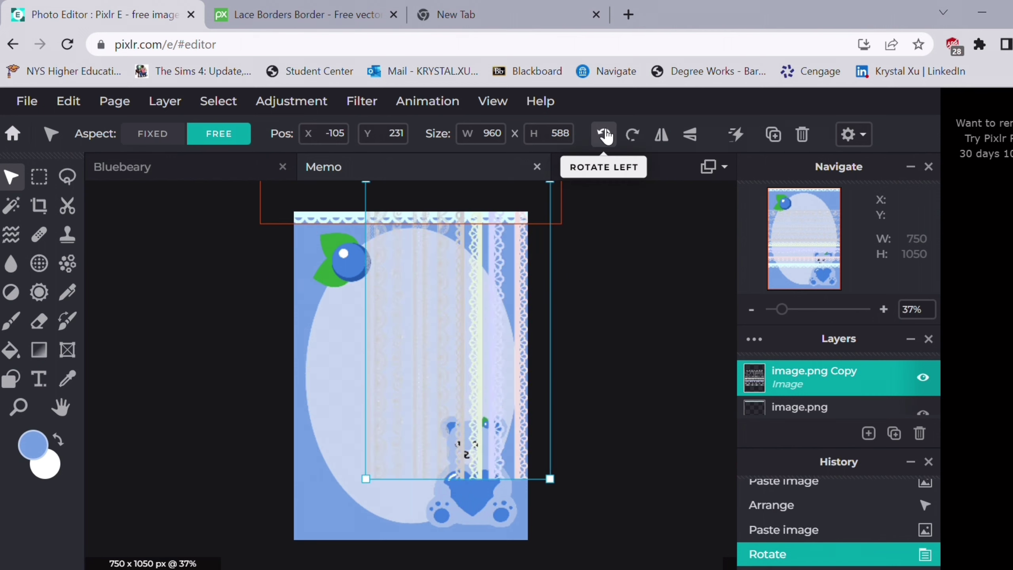
{"action": "left_click", "coordinate": [605, 133]}
Step: Move the rotated lace copy down so only its pale strip borders the page's lower edge, at about X -105, Y 1007
{"action": "key", "text": "Down"}
{"action": "key", "text": "Down"}
{"action": "key", "text": "Down"}
{"action": "key", "text": "Down"}
{"action": "key", "text": "Down"}
{"action": "key", "text": "Down"}
{"action": "key", "text": "Down"}
{"action": "key", "text": "Down"}
{"action": "key", "text": "Down"}
{"action": "key", "text": "Down"}
{"action": "key", "text": "Down"}
{"action": "key", "text": "Down"}
{"action": "key", "text": "Down"}
{"action": "key", "text": "Down"}
{"action": "key", "text": "Down"}
{"action": "key", "text": "Down"}
{"action": "key", "text": "Down"}
{"action": "key", "text": "Down"}
{"action": "key", "text": "Down"}
{"action": "key", "text": "Down"}
{"action": "left_click_drag", "start_coordinate": [341, 475], "coordinate": [344, 562]}
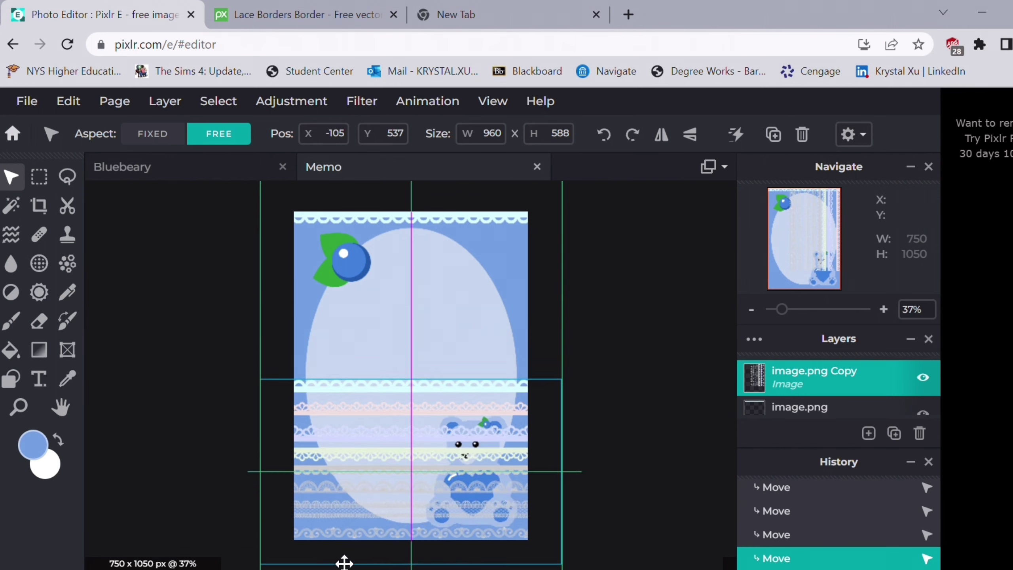
{"action": "scroll", "coordinate": [441, 502], "scroll_direction": "down", "scroll_amount": 2}
{"action": "left_click_drag", "start_coordinate": [440, 502], "coordinate": [414, 561]}
{"action": "key", "text": "Up"}
{"action": "key", "text": "Up"}
{"action": "key", "text": "Up"}
{"action": "key", "text": "Up"}
{"action": "key", "text": "Up"}
{"action": "key", "text": "Up"}
{"action": "key", "text": "Up"}
{"action": "key", "text": "Up"}
{"action": "key", "text": "Up"}
{"action": "key", "text": "Up"}
{"action": "key", "text": "Up"}
{"action": "key", "text": "Up"}
{"action": "key", "text": "Up"}
{"action": "key", "text": "Up"}
{"action": "key", "text": "Up"}
{"action": "key", "text": "Up"}
{"action": "key", "text": "Up"}
{"action": "key", "text": "Up"}
{"action": "key", "text": "Up"}
{"action": "key", "text": "Up"}
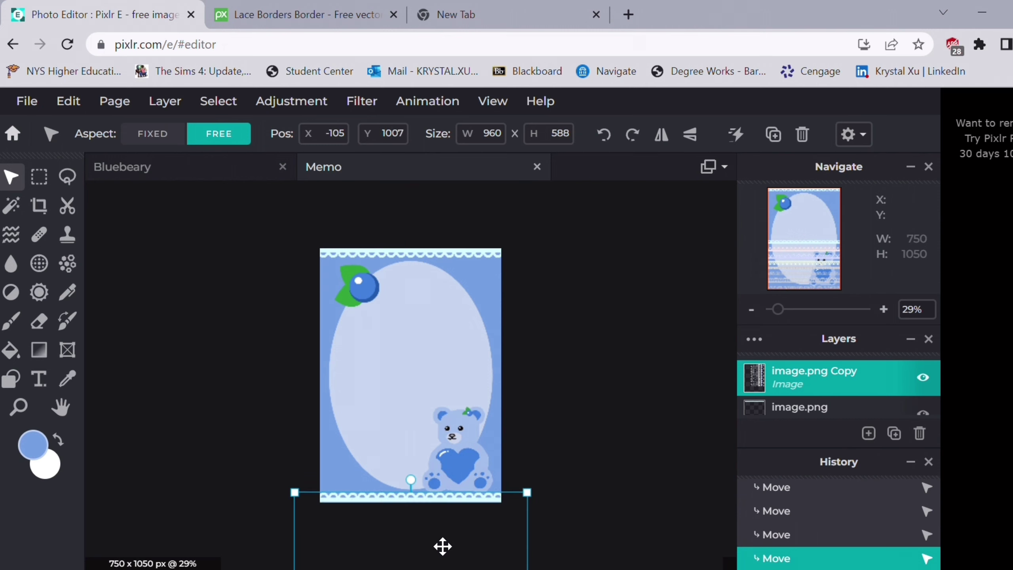
{"action": "key", "text": "Down"}
{"action": "left_click", "coordinate": [567, 458]}
{"action": "scroll", "coordinate": [567, 459], "scroll_direction": "up", "scroll_amount": 2}
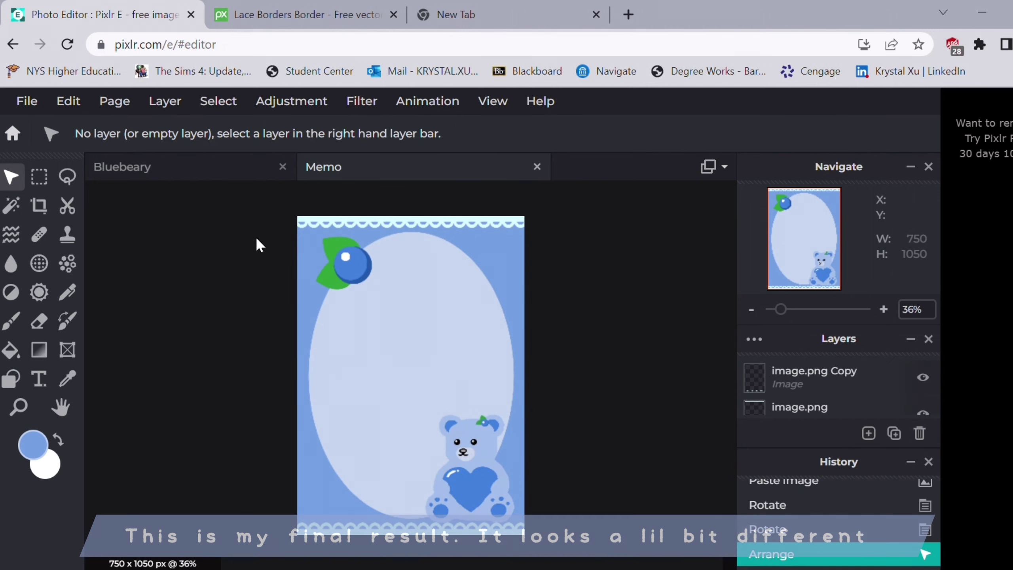
Step: Compare the finished memo with the original Bluebeary design
{"action": "left_click", "coordinate": [172, 176]}
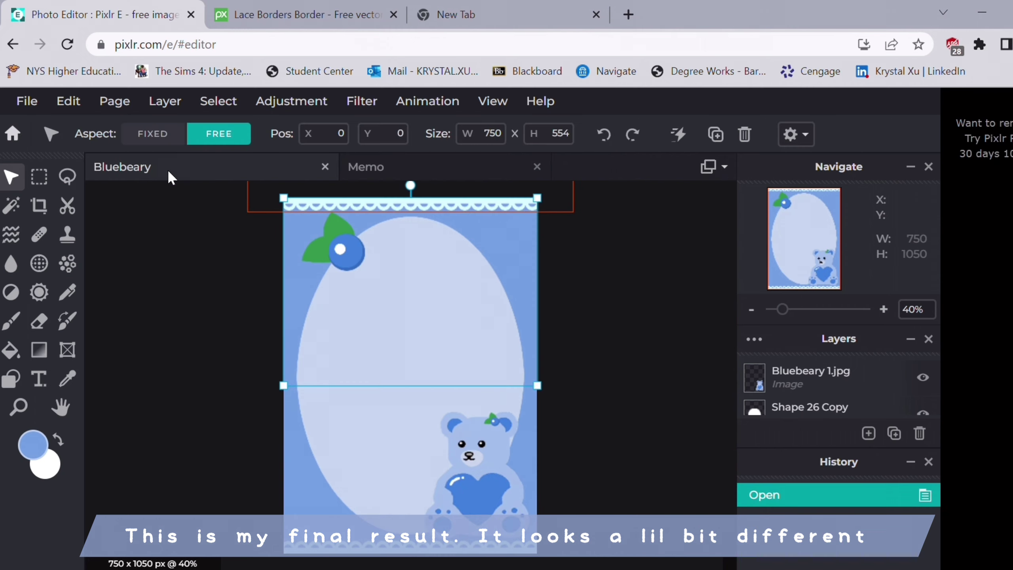
{"action": "left_click", "coordinate": [432, 165]}
{"action": "scroll", "coordinate": [628, 386], "scroll_direction": "up", "scroll_amount": 1}
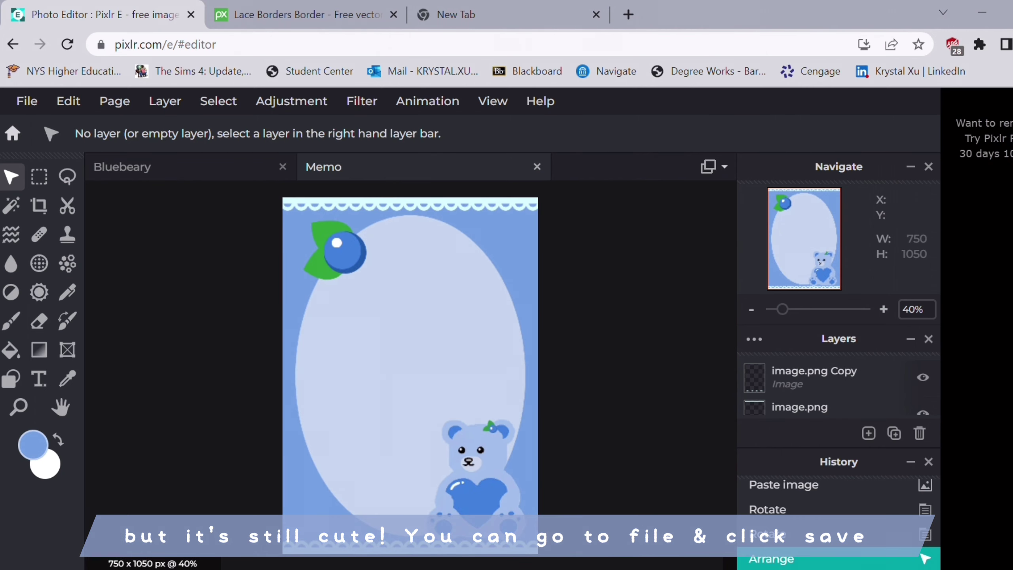
Step: Open the save settings for the memo and set the JPG quality to 100%
{"action": "left_click", "coordinate": [27, 101]}
{"action": "left_click", "coordinate": [82, 246]}
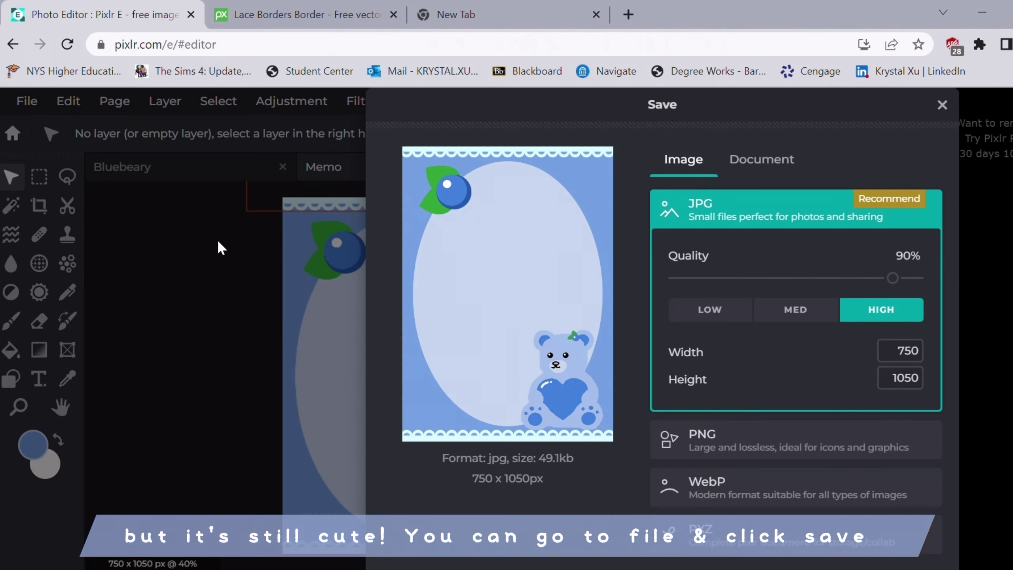
{"action": "left_click_drag", "start_coordinate": [892, 278], "coordinate": [988, 278]}
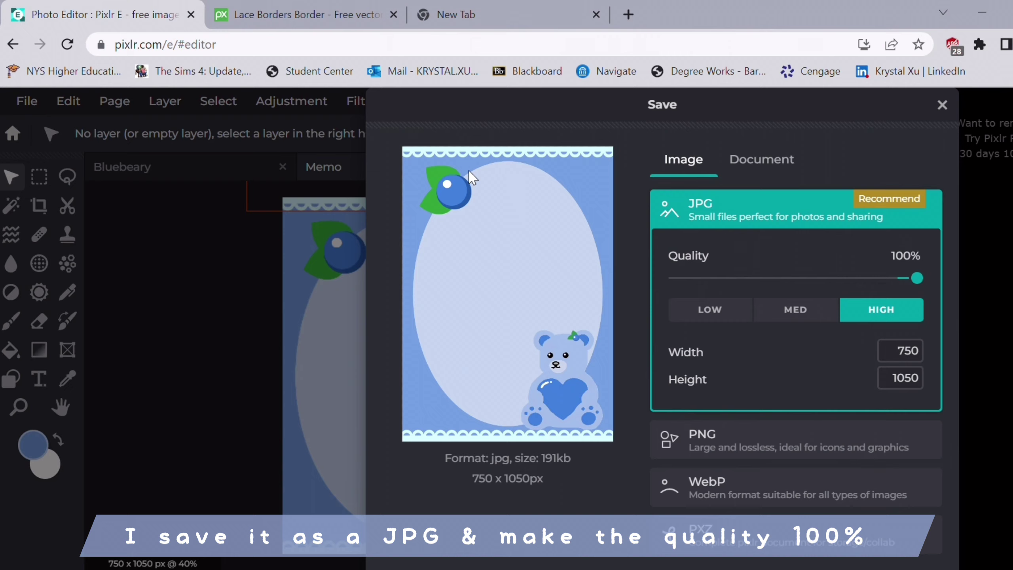
{"action": "scroll", "coordinate": [597, 400], "scroll_direction": "down", "scroll_amount": 2}
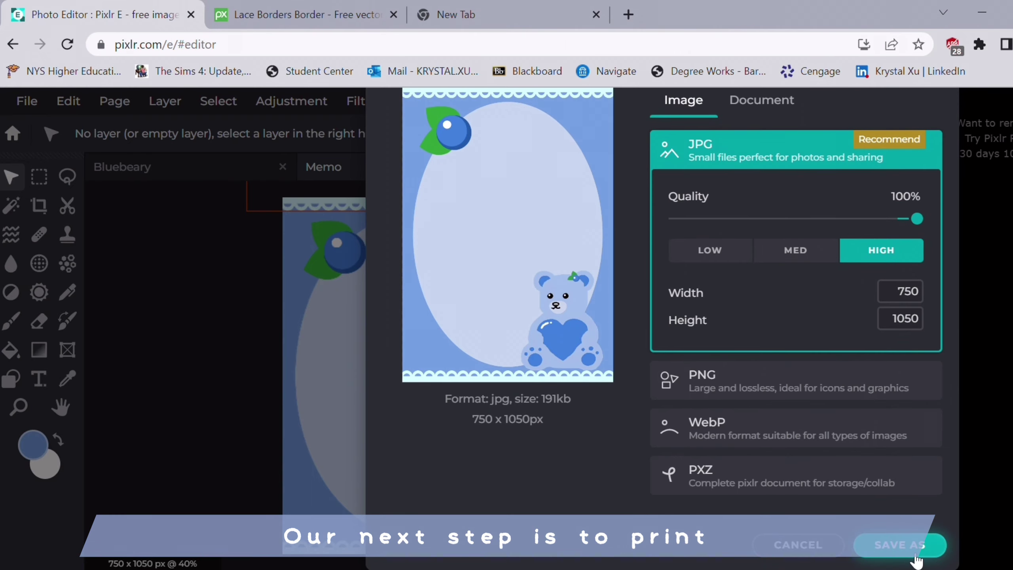